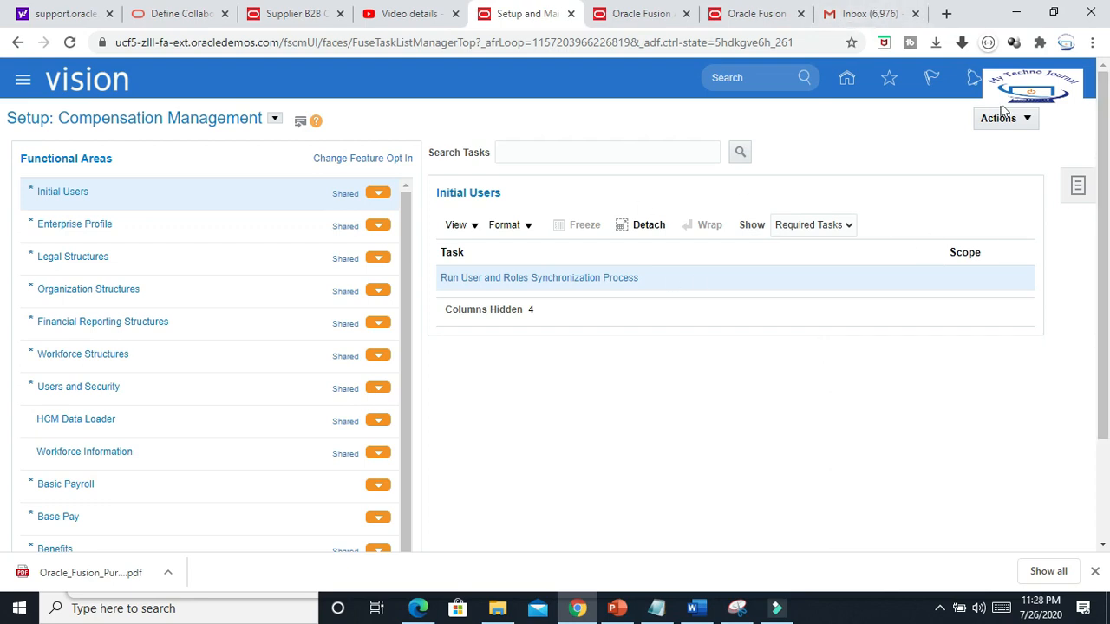
- Open the setup task search and search for tasks matching Project%Unit%
{"action": "left_click", "coordinate": [1080, 188]}
{"action": "left_click", "coordinate": [964, 261]}
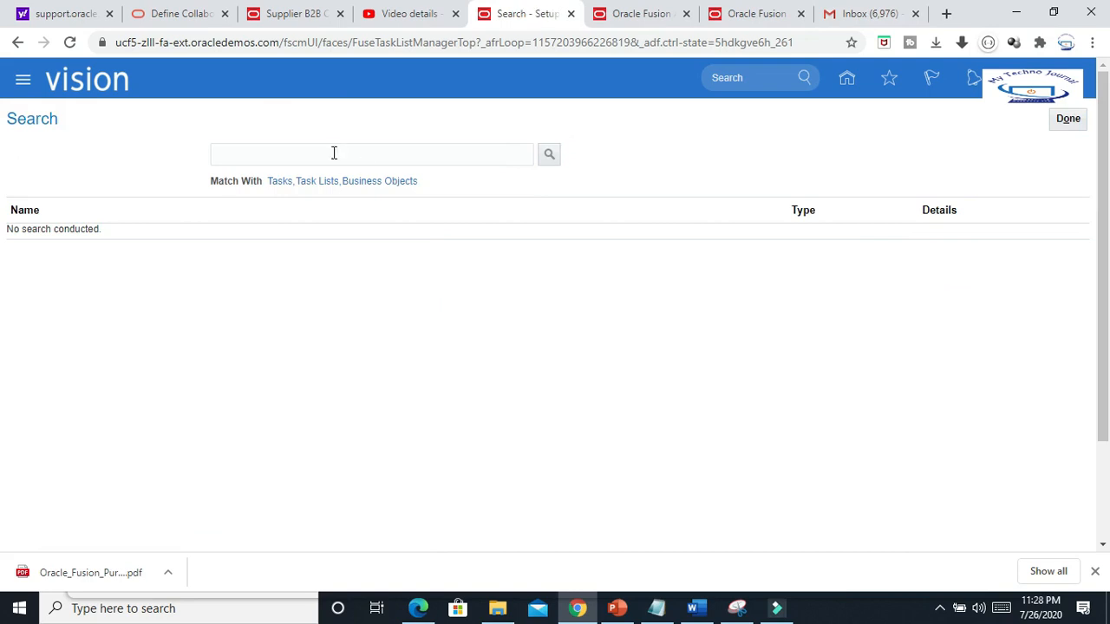
{"action": "left_click", "coordinate": [333, 154]}
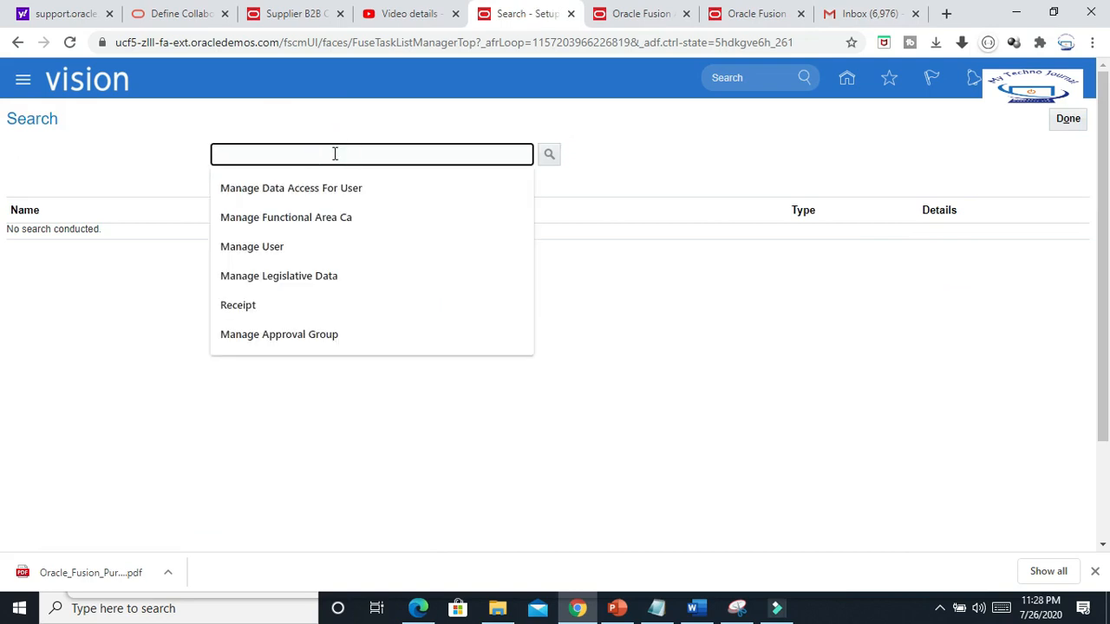
{"action": "type", "text": "Pro"}
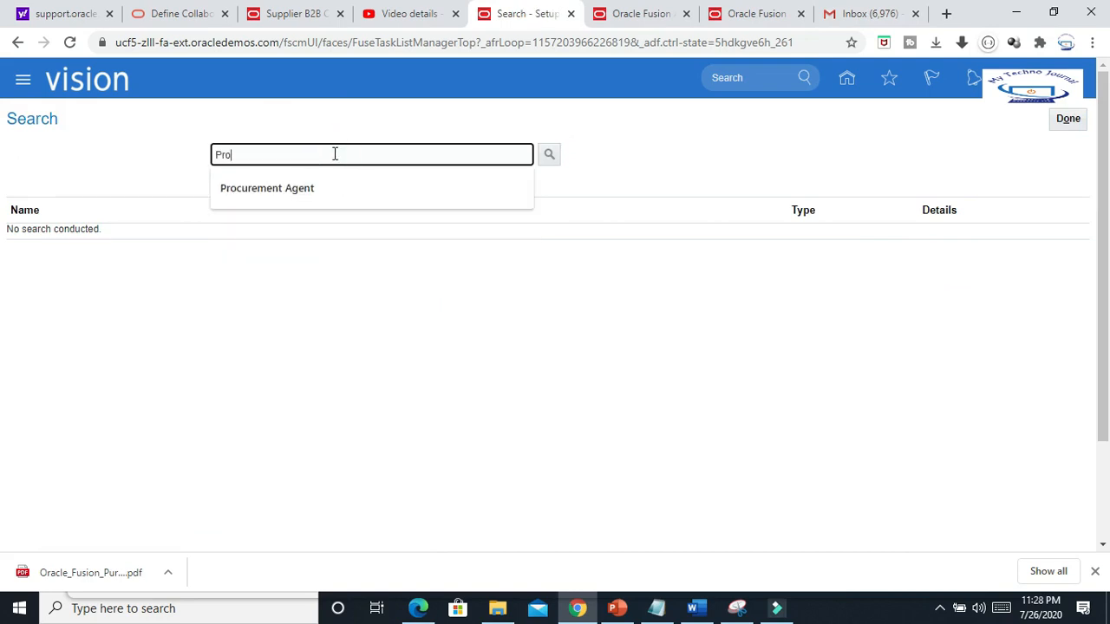
{"action": "type", "text": "ject"}
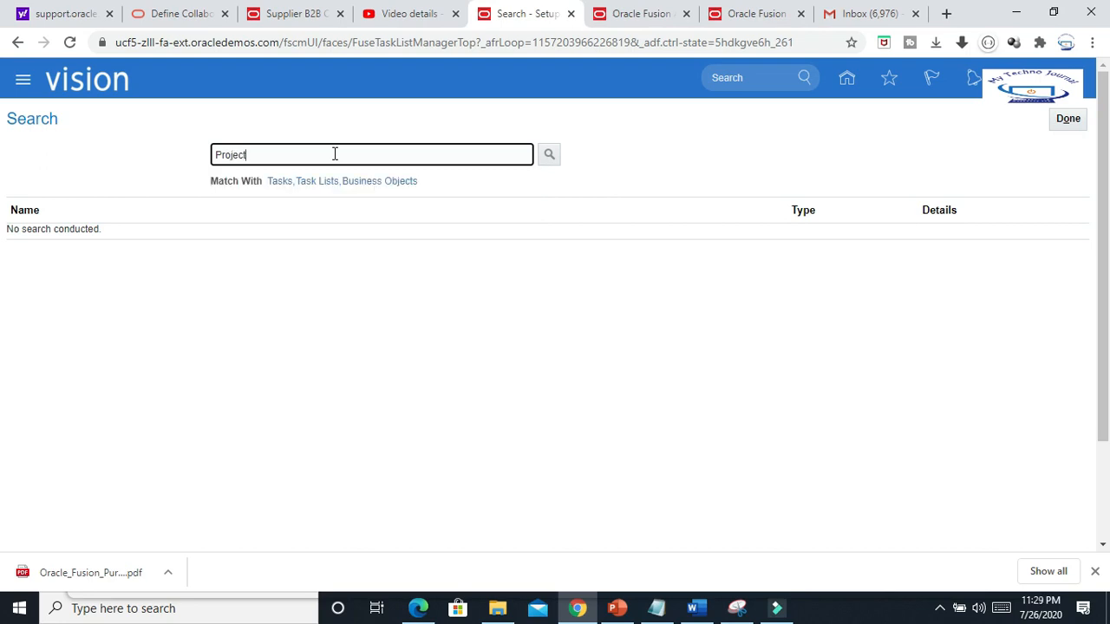
{"action": "type", "text": "%Unit%"}
{"action": "left_click", "coordinate": [549, 154]}
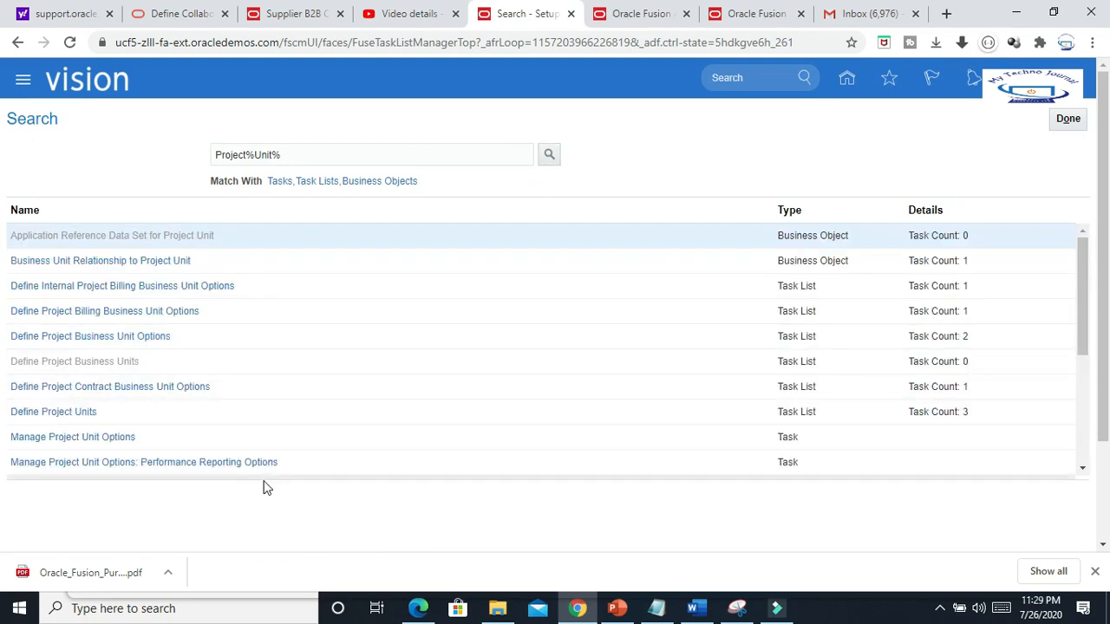
- Open the Manage Project Unit Organizations task from the Define Project Units task list and look through the existing project units
{"action": "scroll", "coordinate": [345, 370], "scroll_direction": "down", "scroll_amount": 1}
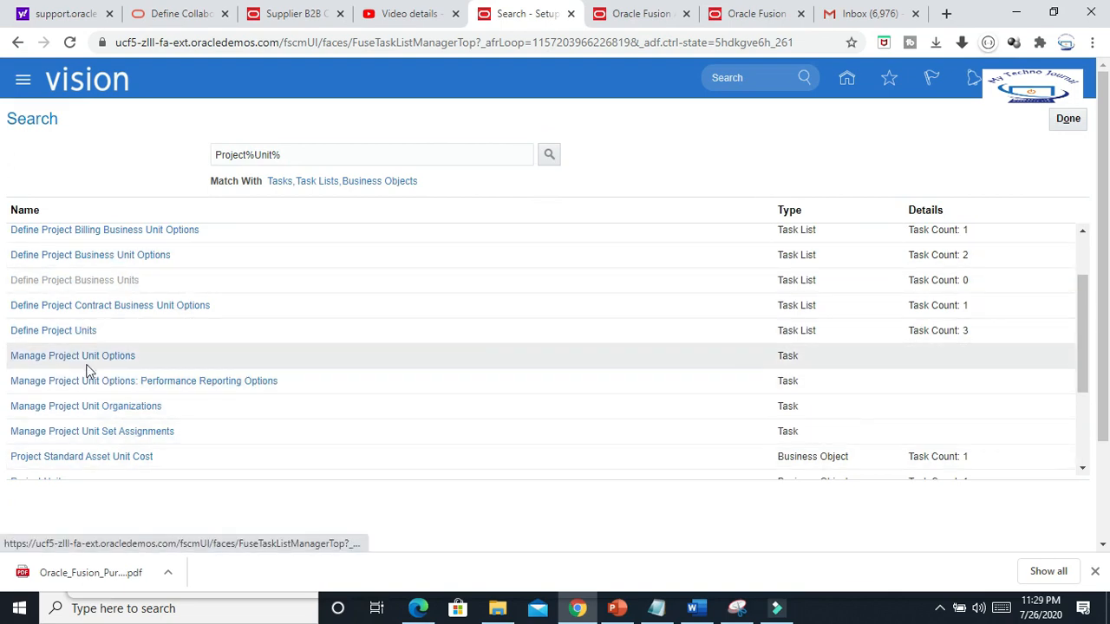
{"action": "left_click", "coordinate": [84, 333]}
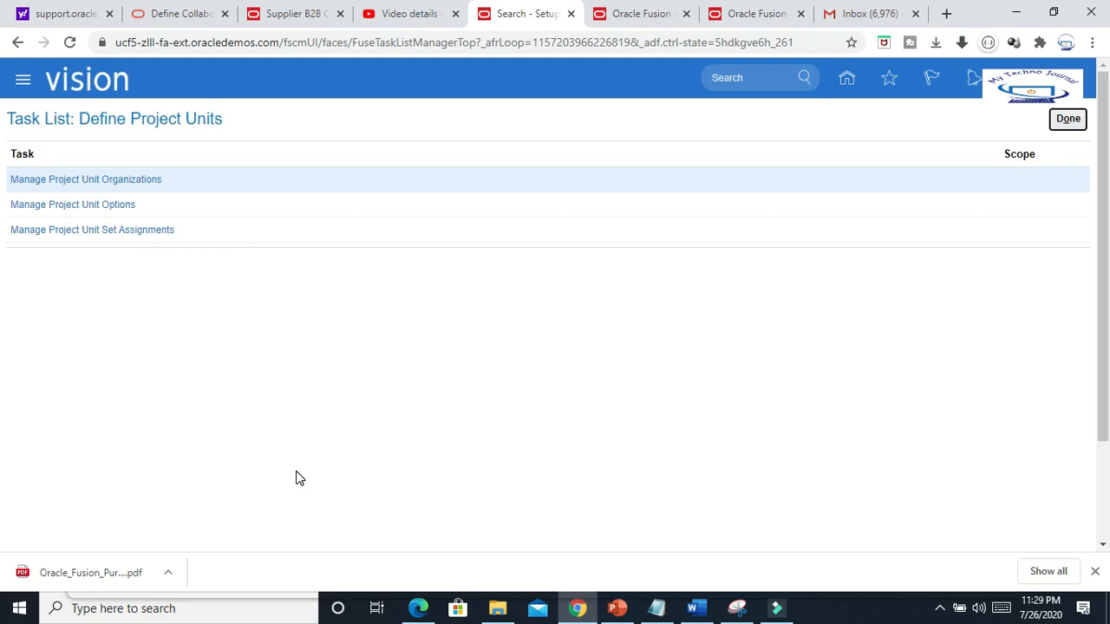
{"action": "left_click", "coordinate": [132, 178]}
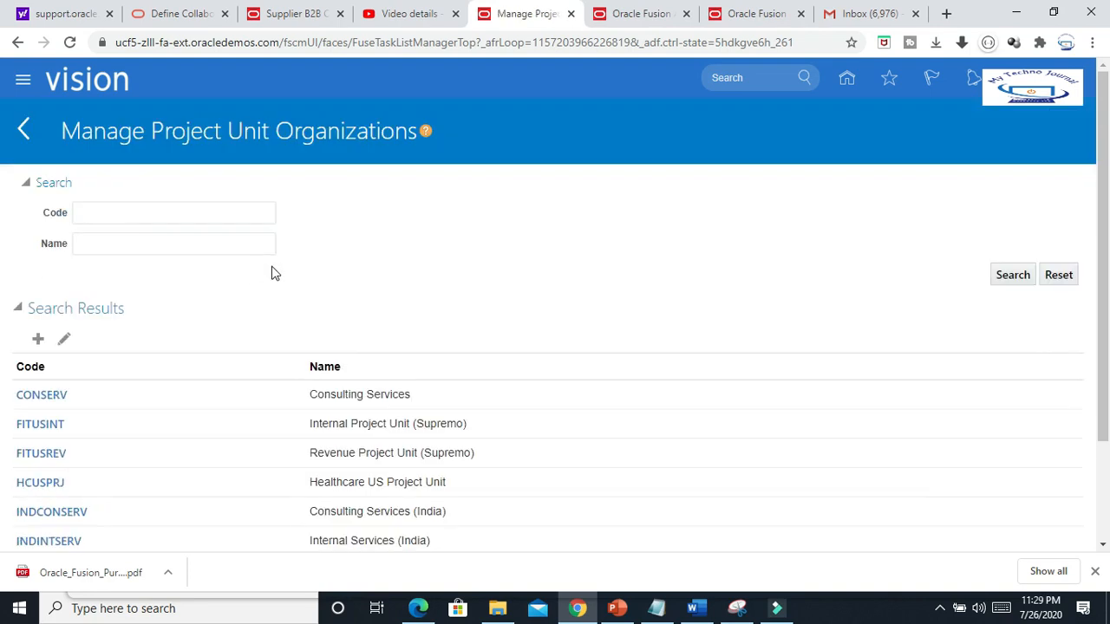
{"action": "scroll", "coordinate": [357, 280], "scroll_direction": "down", "scroll_amount": 3}
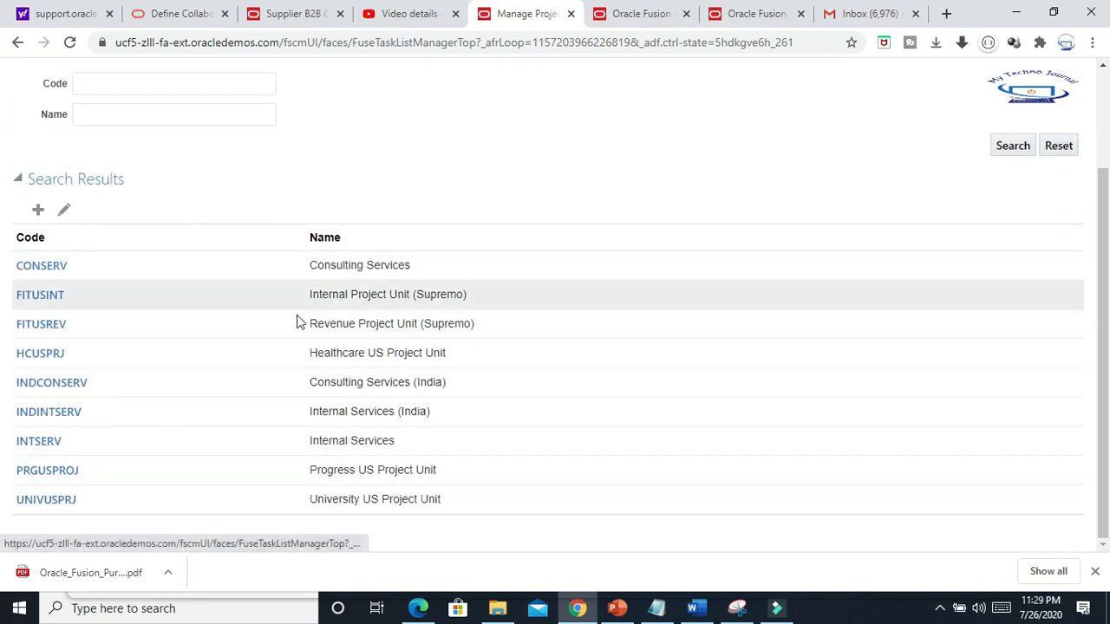
{"action": "scroll", "coordinate": [219, 399], "scroll_direction": "up", "scroll_amount": 3}
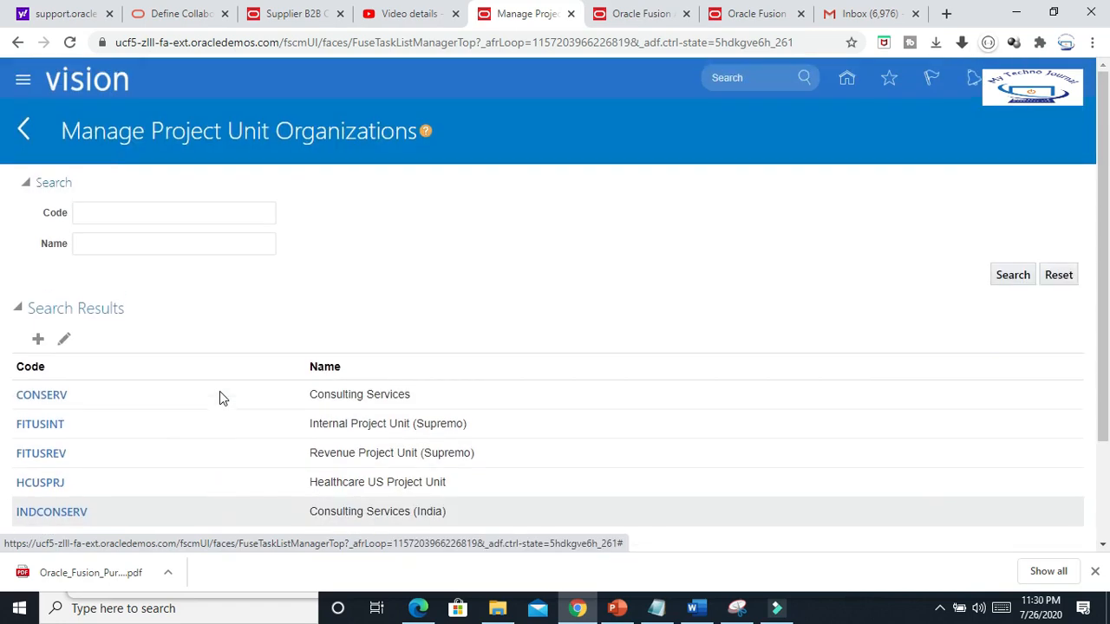
{"action": "scroll", "coordinate": [225, 391], "scroll_direction": "down", "scroll_amount": 3}
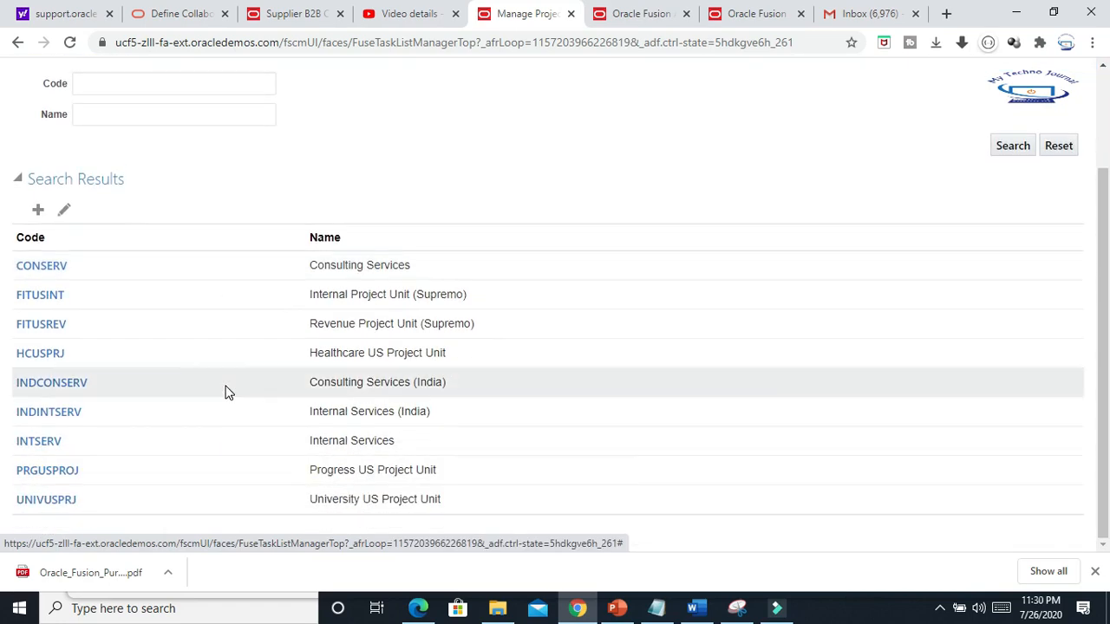
{"action": "left_click", "coordinate": [561, 178]}
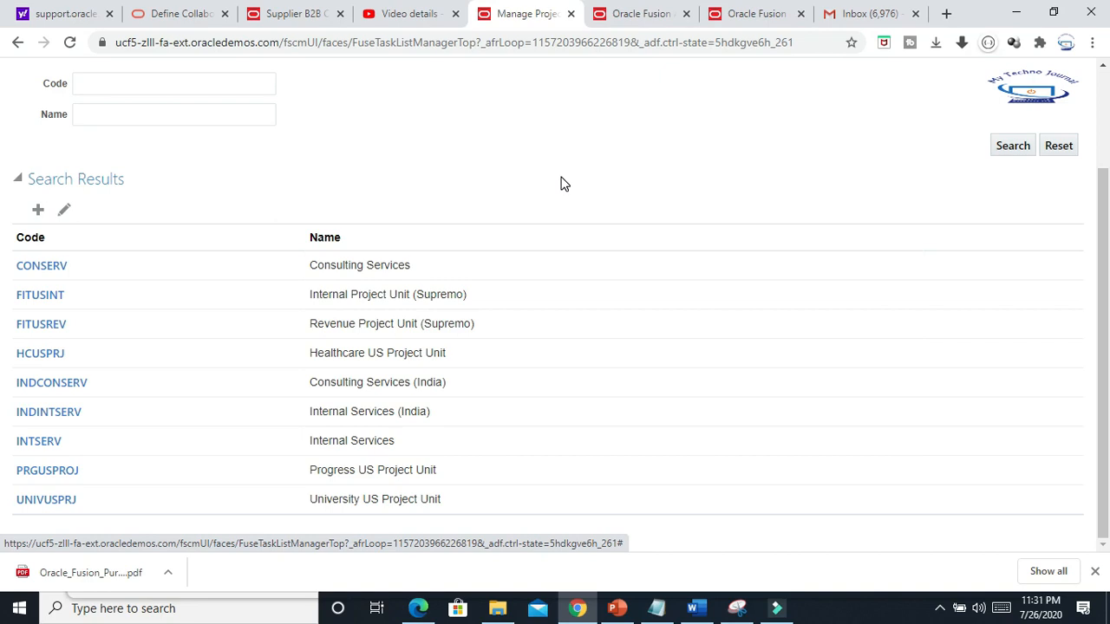
{"action": "scroll", "coordinate": [478, 210], "scroll_direction": "up", "scroll_amount": 2}
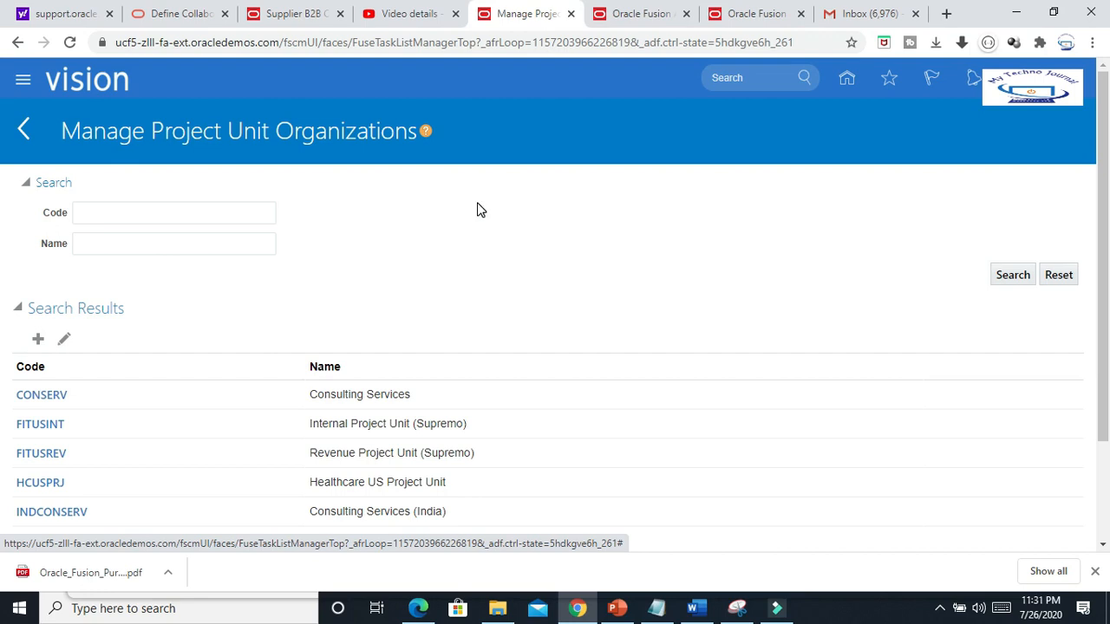
- Create a new project unit with code Consulting and name ConsultingPU, save it, and check the project unit list
{"action": "left_click", "coordinate": [143, 214]}
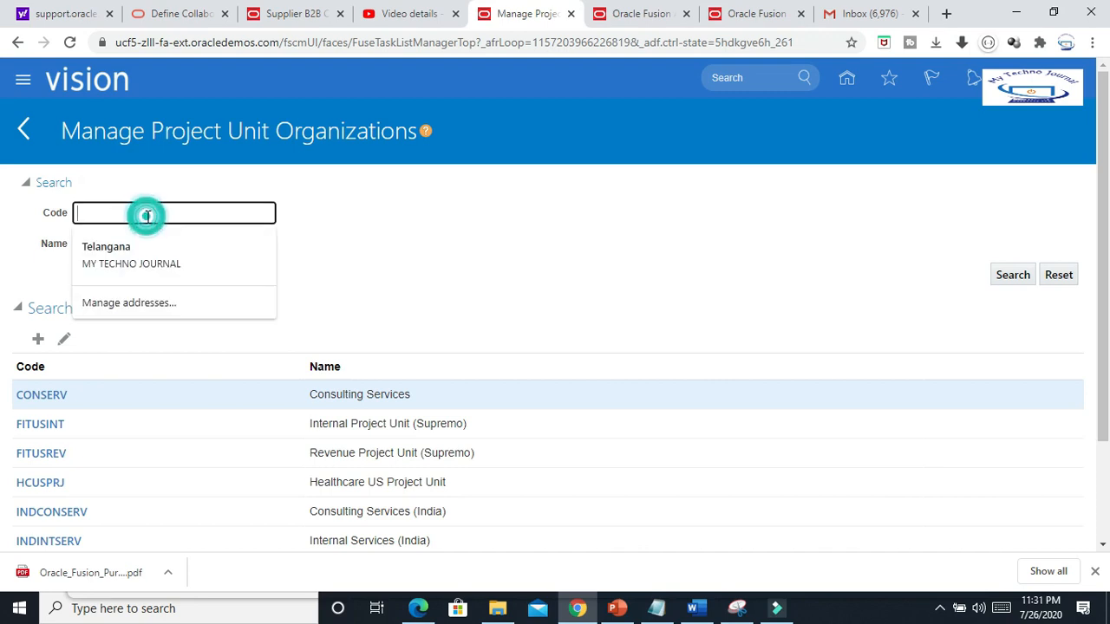
{"action": "left_click", "coordinate": [616, 247]}
{"action": "left_click", "coordinate": [37, 339]}
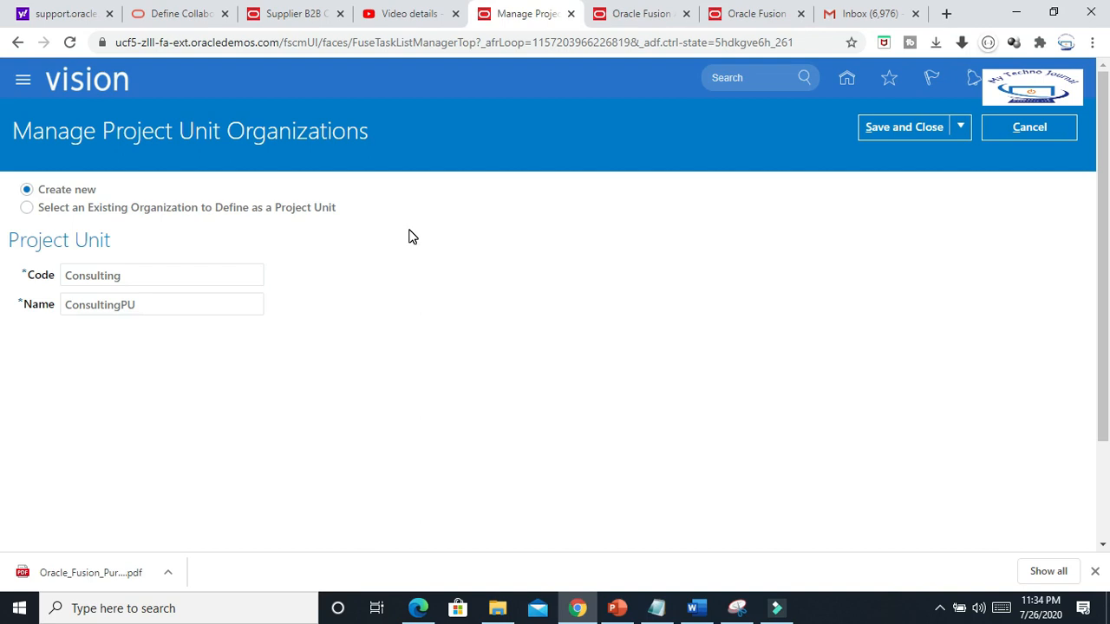
{"action": "left_click", "coordinate": [894, 126]}
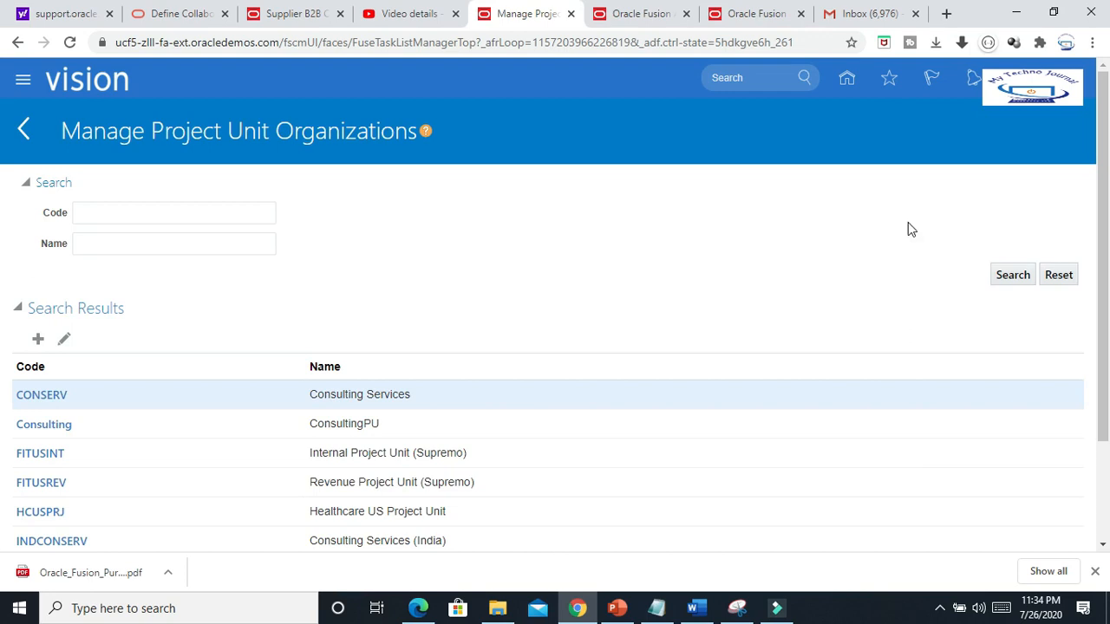
{"action": "scroll", "coordinate": [800, 199], "scroll_direction": "down", "scroll_amount": 3}
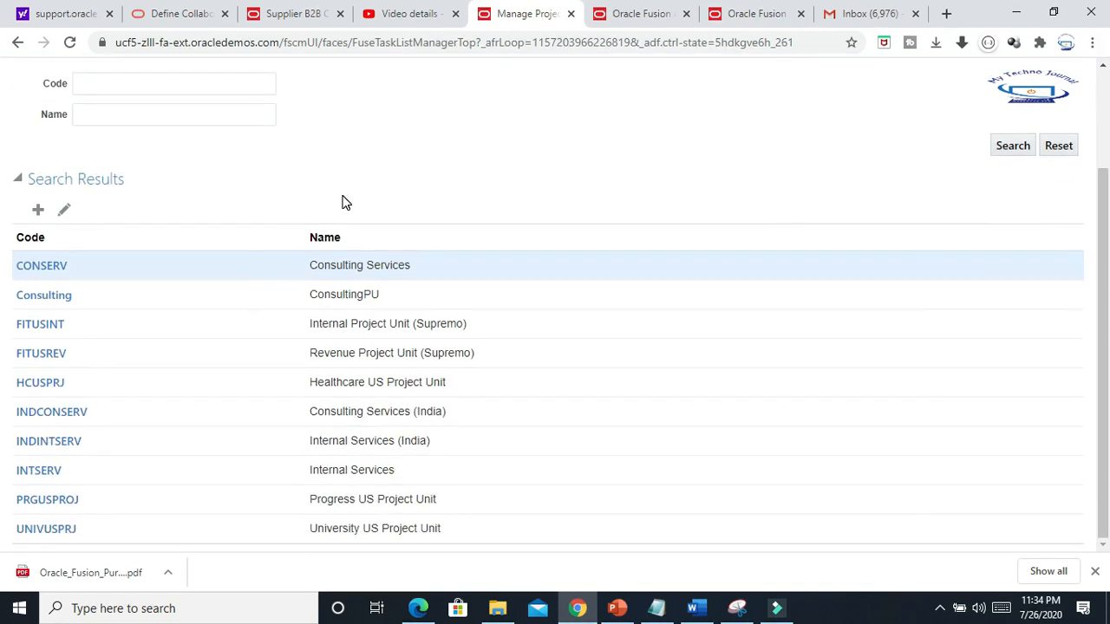
{"action": "scroll", "coordinate": [580, 228], "scroll_direction": "up", "scroll_amount": 3}
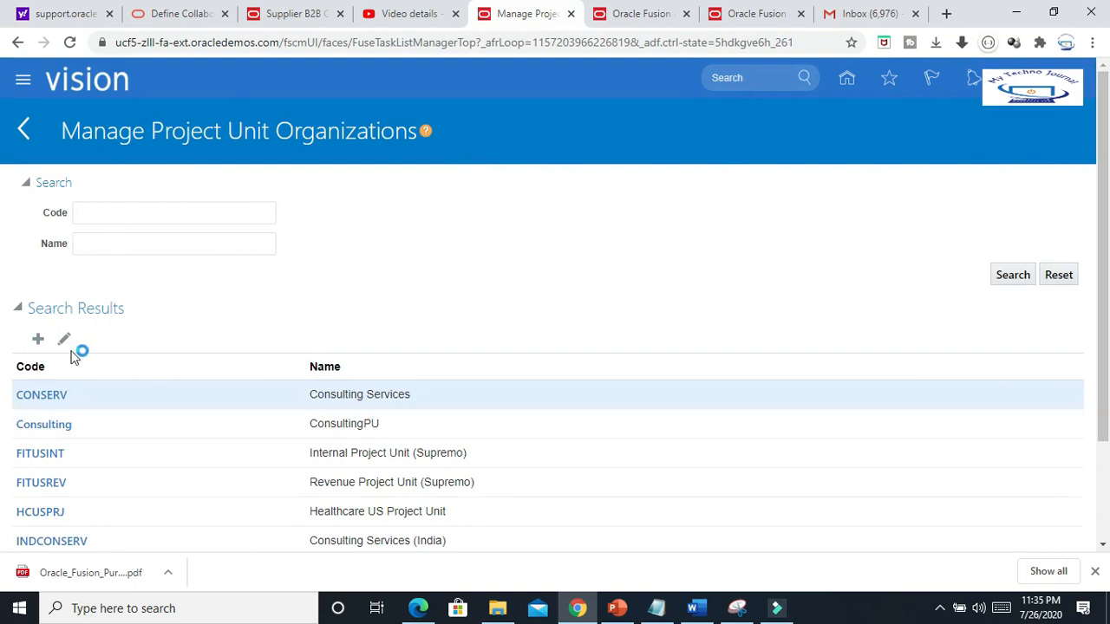
- Start another new project unit and enter R&D as both its code and its name
{"action": "left_click", "coordinate": [37, 339]}
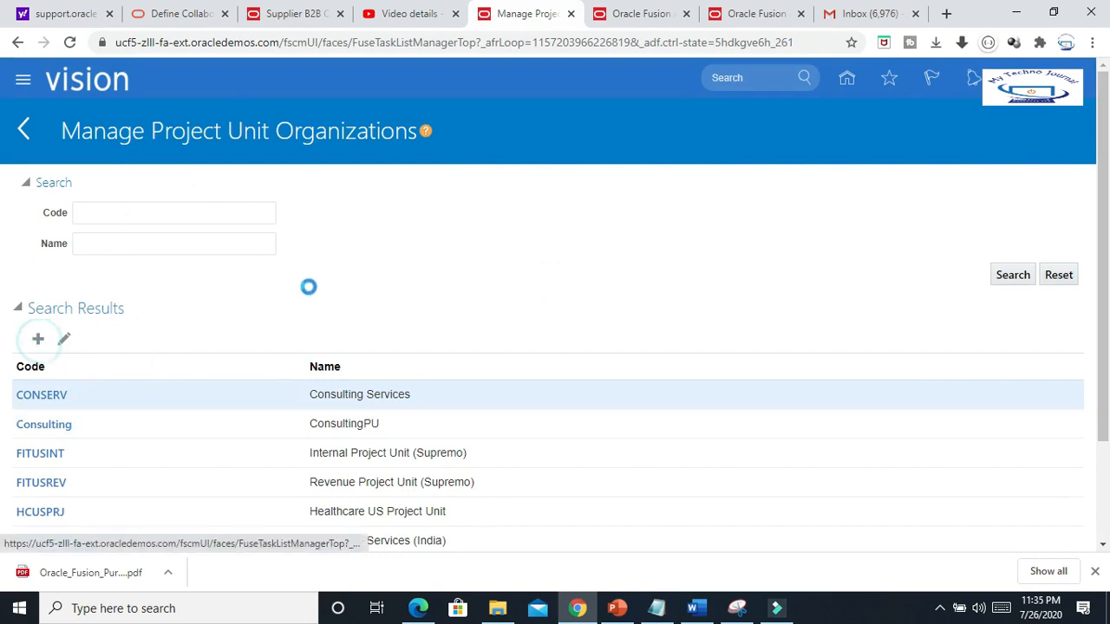
{"action": "left_click", "coordinate": [115, 274]}
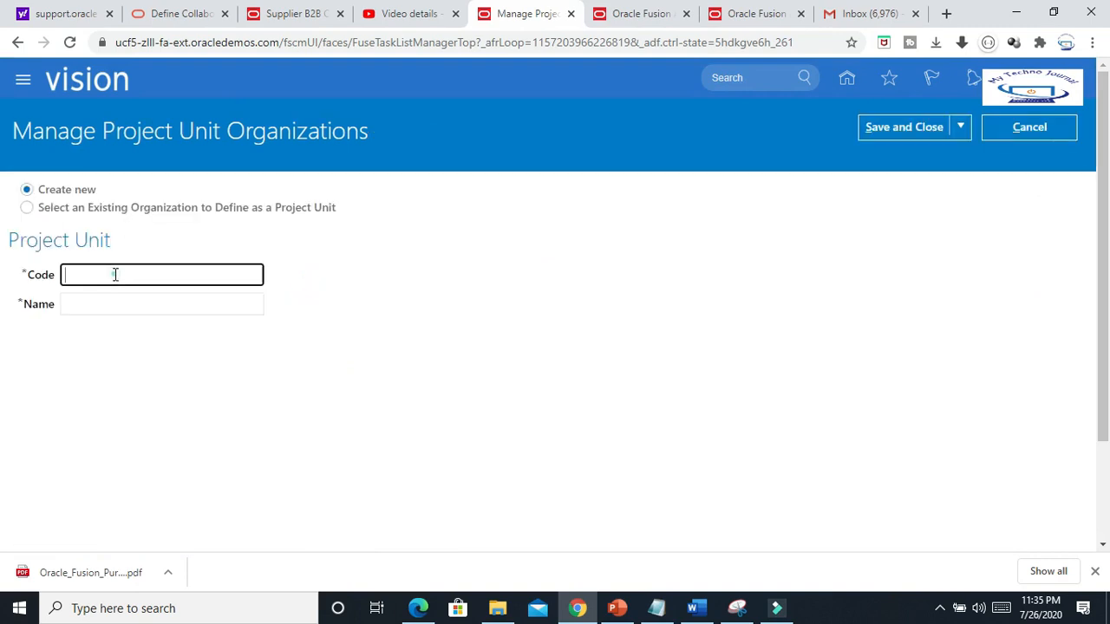
{"action": "left_click", "coordinate": [115, 274]}
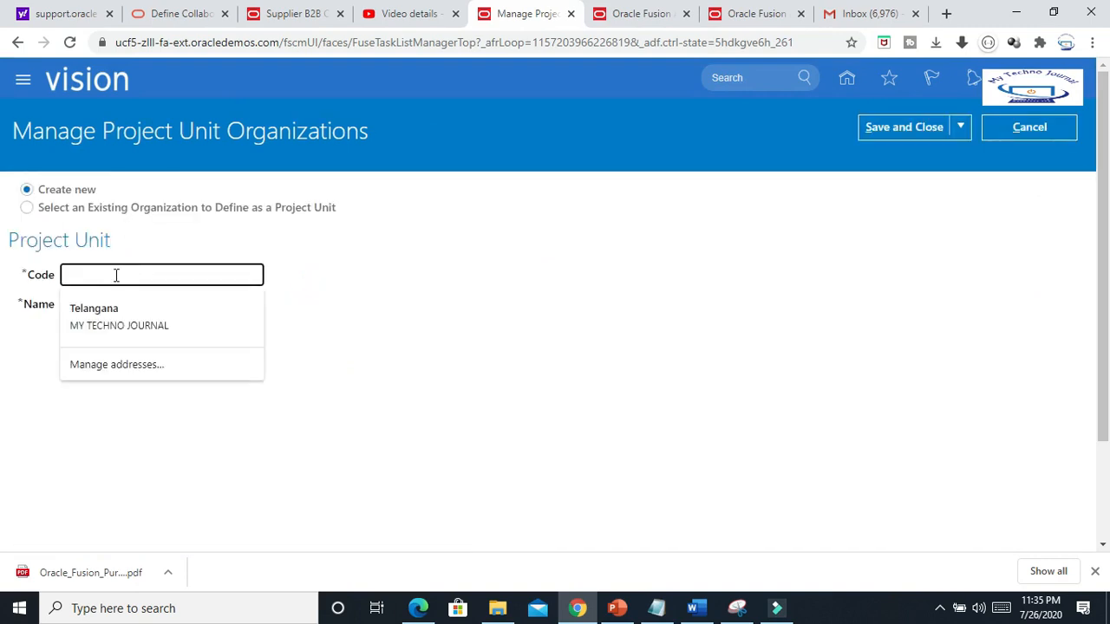
{"action": "type", "text": "c"}
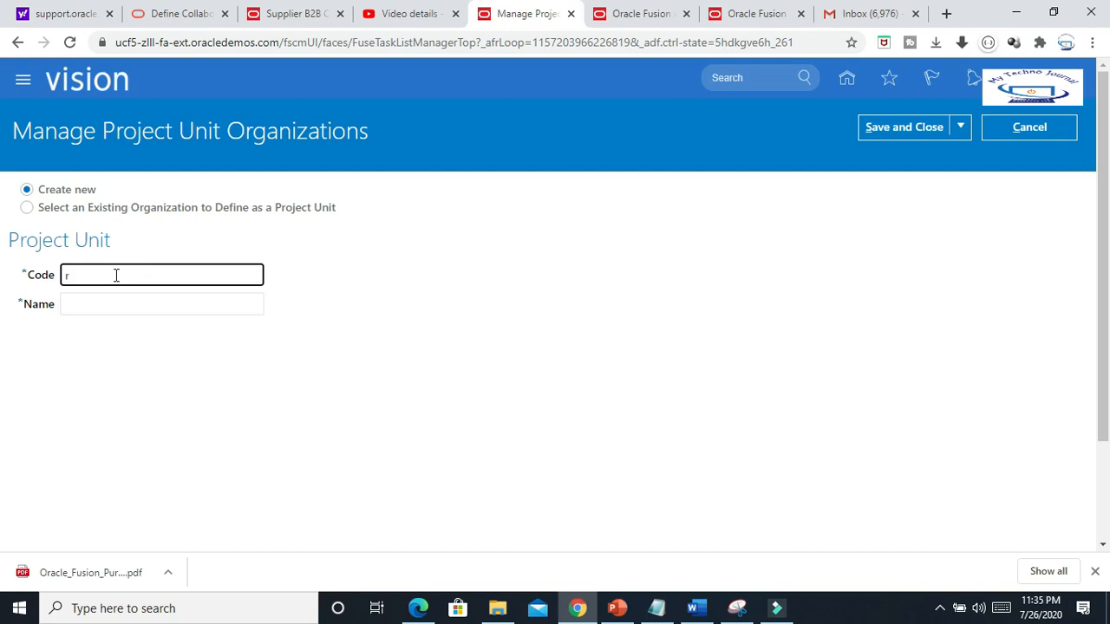
{"action": "key", "text": "BackSpace"}
{"action": "type", "text": "R&D"}
{"action": "double_click", "coordinate": [91, 273]}
{"action": "right_click", "coordinate": [101, 276]}
{"action": "left_click", "coordinate": [116, 338]}
{"action": "left_click", "coordinate": [90, 304]}
{"action": "right_click", "coordinate": [93, 307]}
{"action": "left_click", "coordinate": [141, 428]}
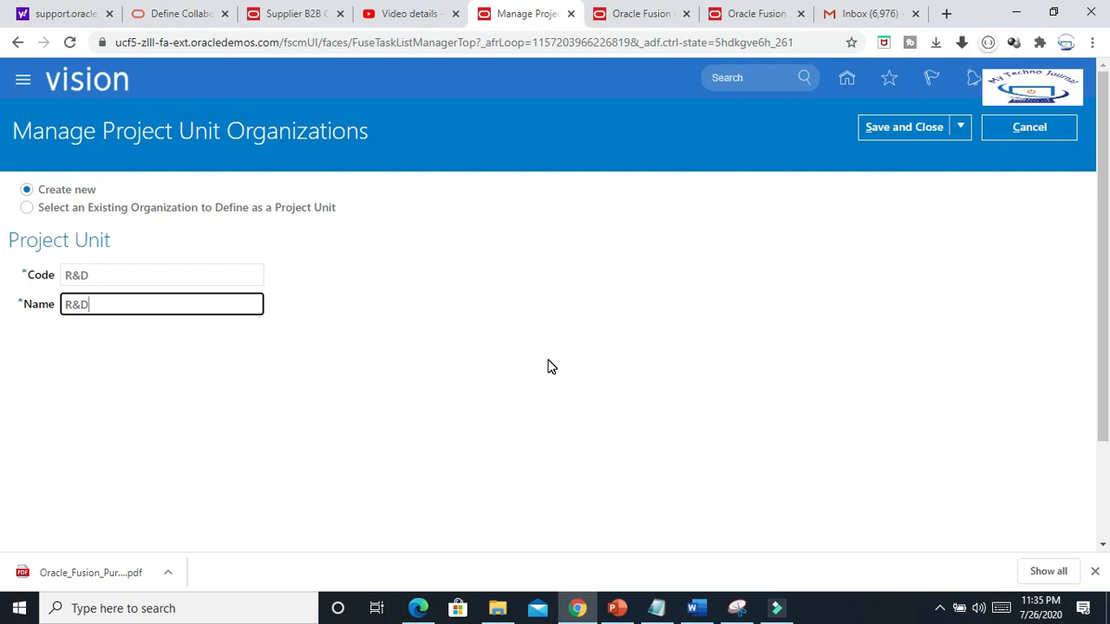
- Save and close the R&D project unit, and check for it in the project unit list
{"action": "left_click", "coordinate": [902, 135]}
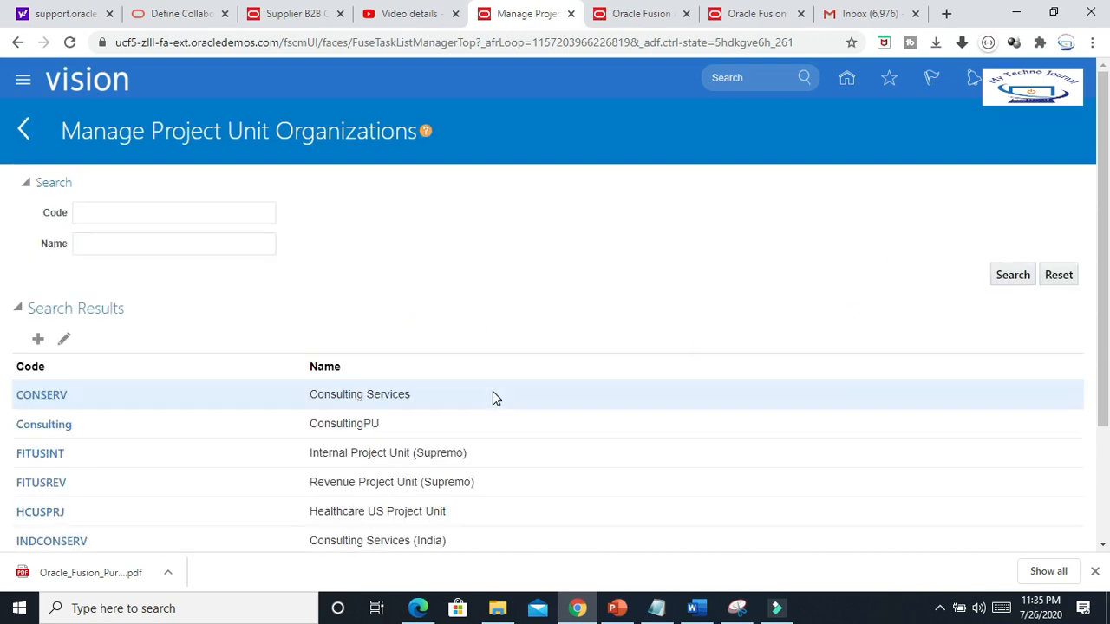
{"action": "scroll", "coordinate": [440, 282], "scroll_direction": "down", "scroll_amount": 1}
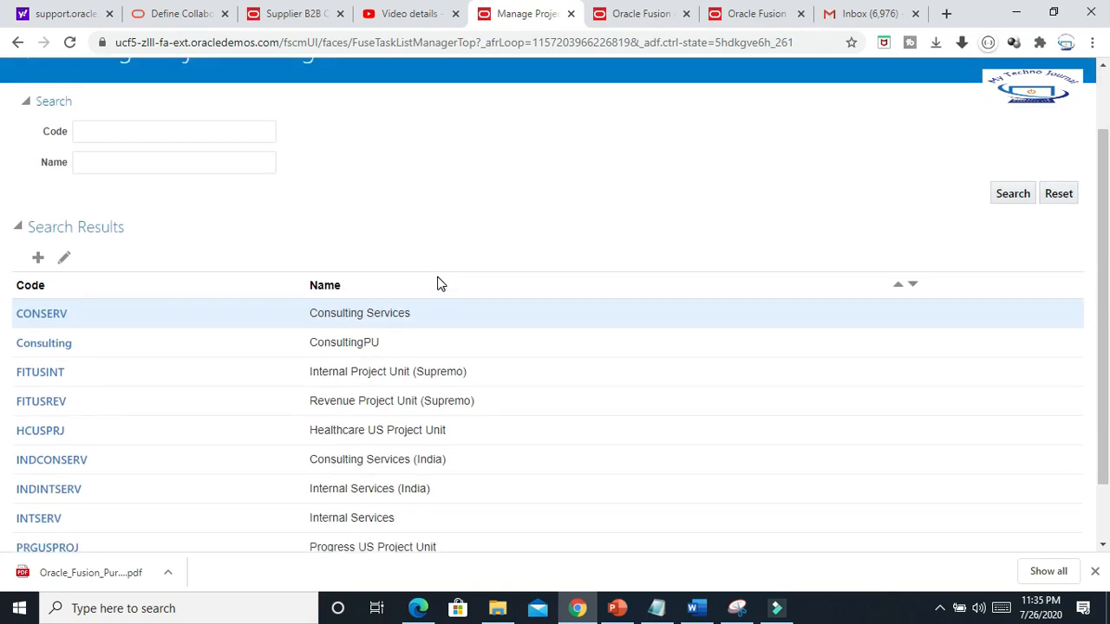
{"action": "scroll", "coordinate": [156, 297], "scroll_direction": "up", "scroll_amount": 1}
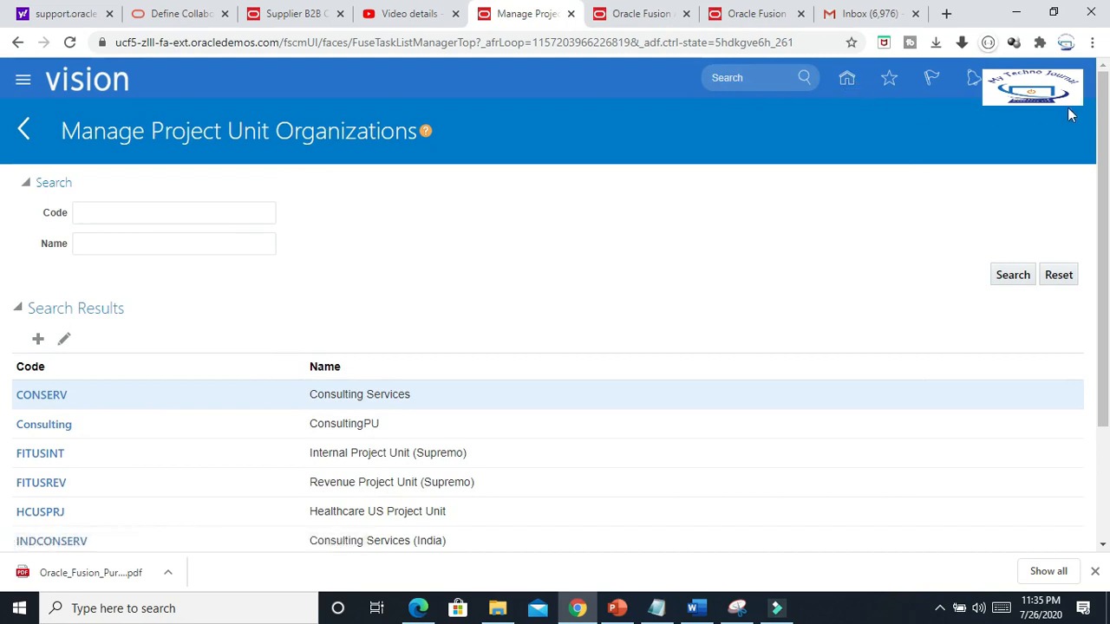
{"action": "scroll", "coordinate": [879, 259], "scroll_direction": "down", "scroll_amount": 2}
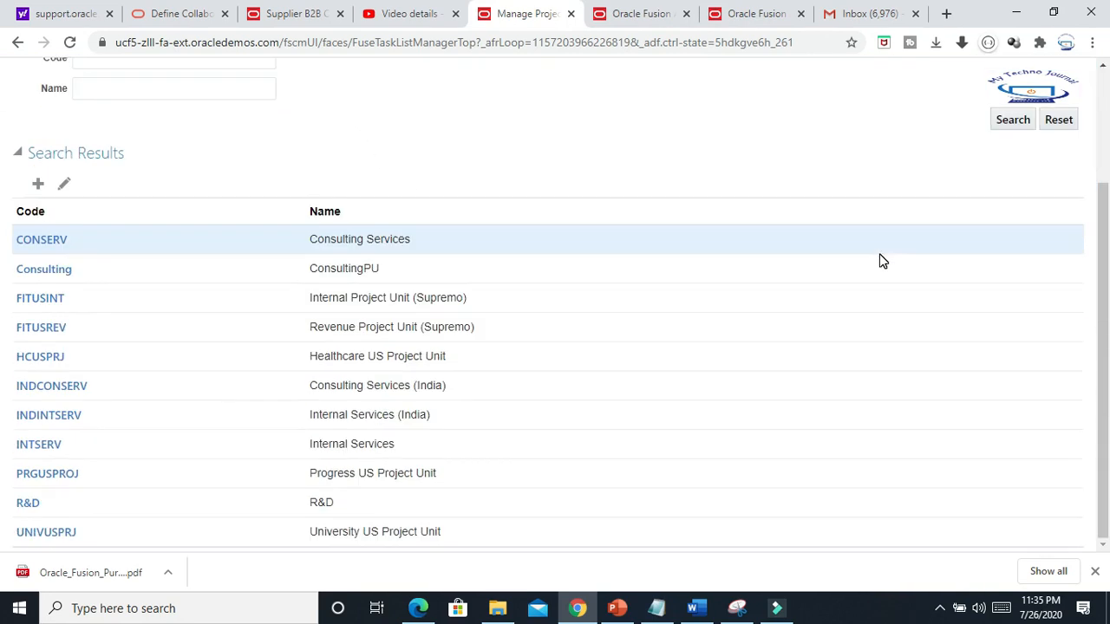
{"action": "scroll", "coordinate": [879, 261], "scroll_direction": "up", "scroll_amount": 2}
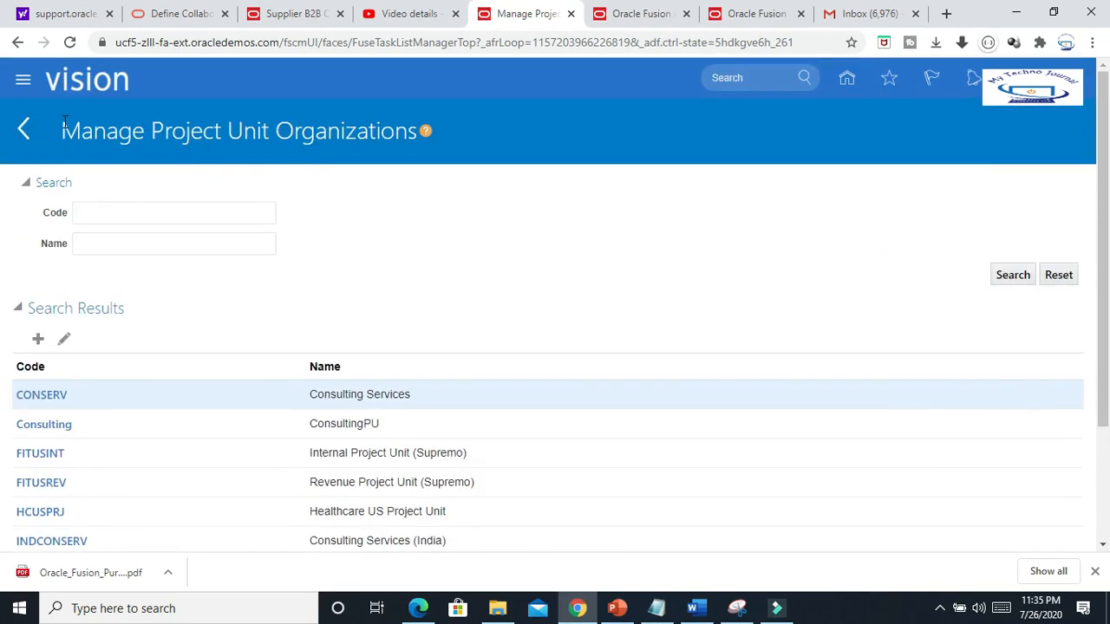
- Return to the Define Project Units task list and open the Consulting project unit under Manage Project Unit Options
{"action": "left_click", "coordinate": [25, 138]}
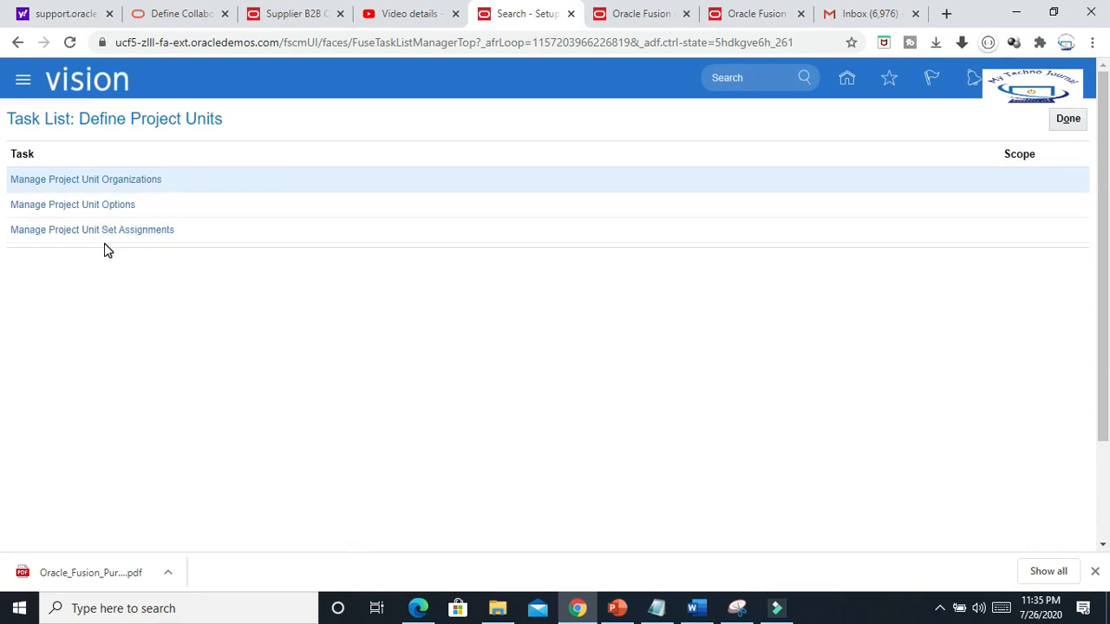
{"action": "left_click", "coordinate": [114, 209]}
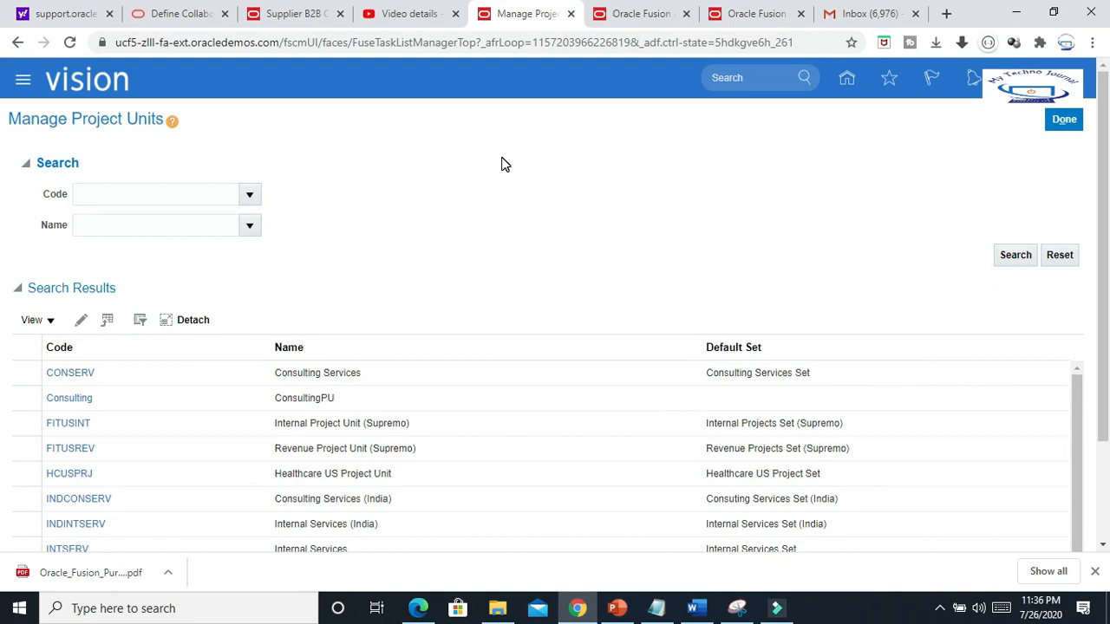
{"action": "left_click", "coordinate": [121, 193]}
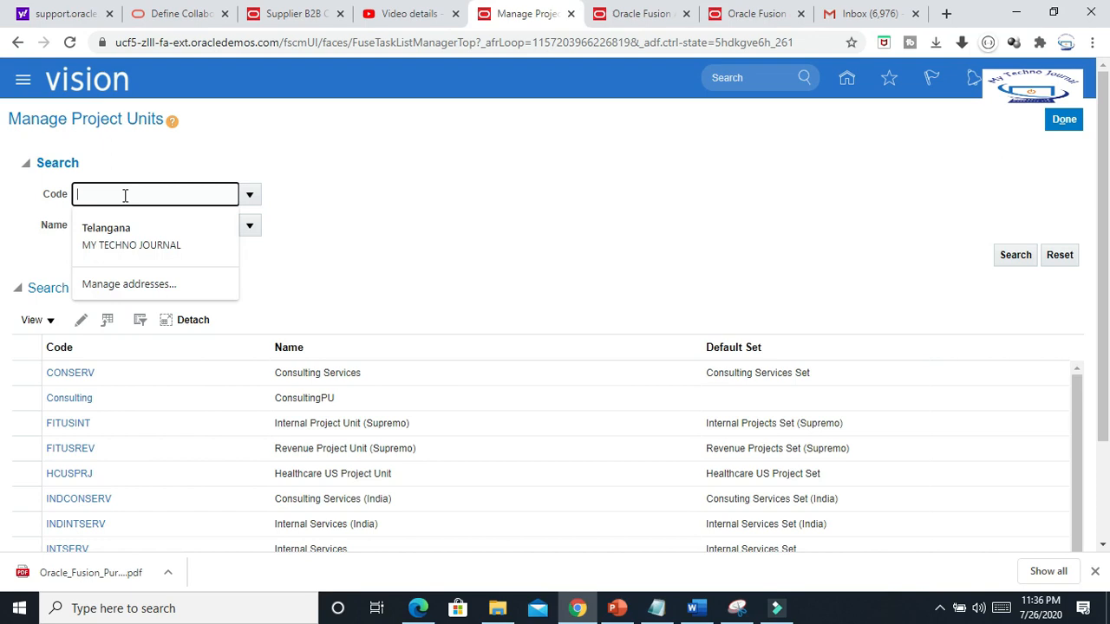
{"action": "left_click", "coordinate": [78, 397]}
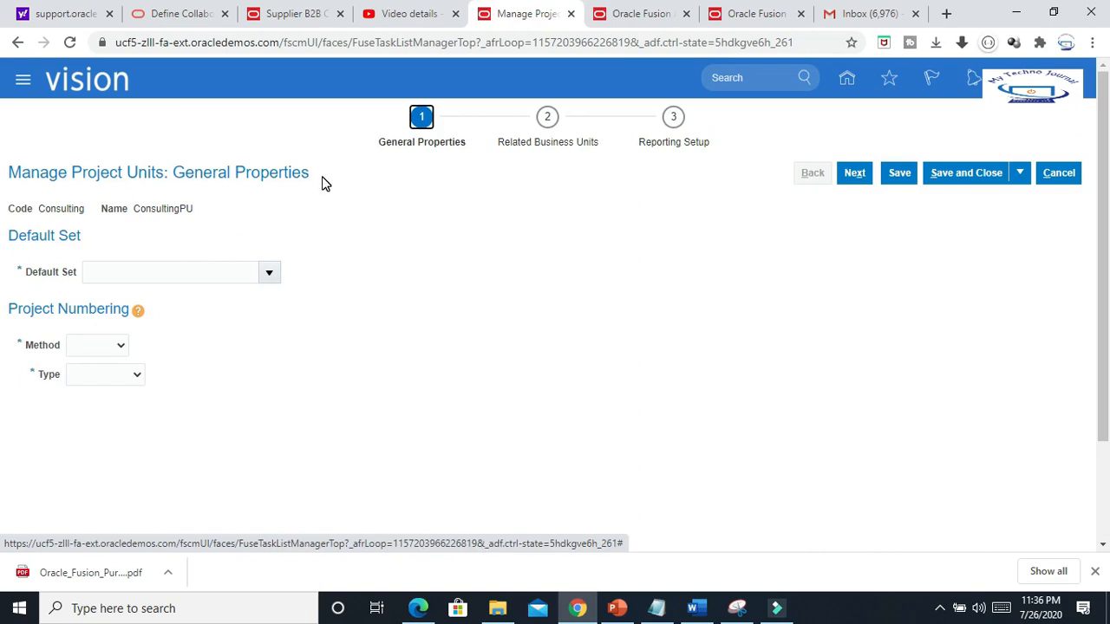
- Set the default set of the Consulting project unit to Common Set
{"action": "left_click", "coordinate": [268, 273]}
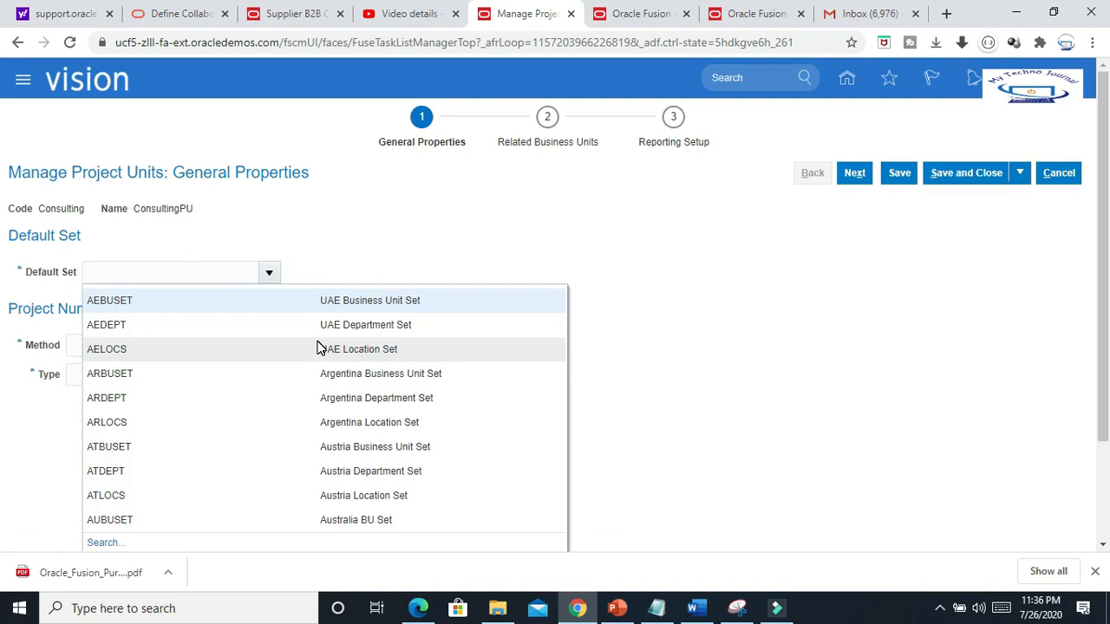
{"action": "scroll", "coordinate": [273, 364], "scroll_direction": "down", "scroll_amount": 2}
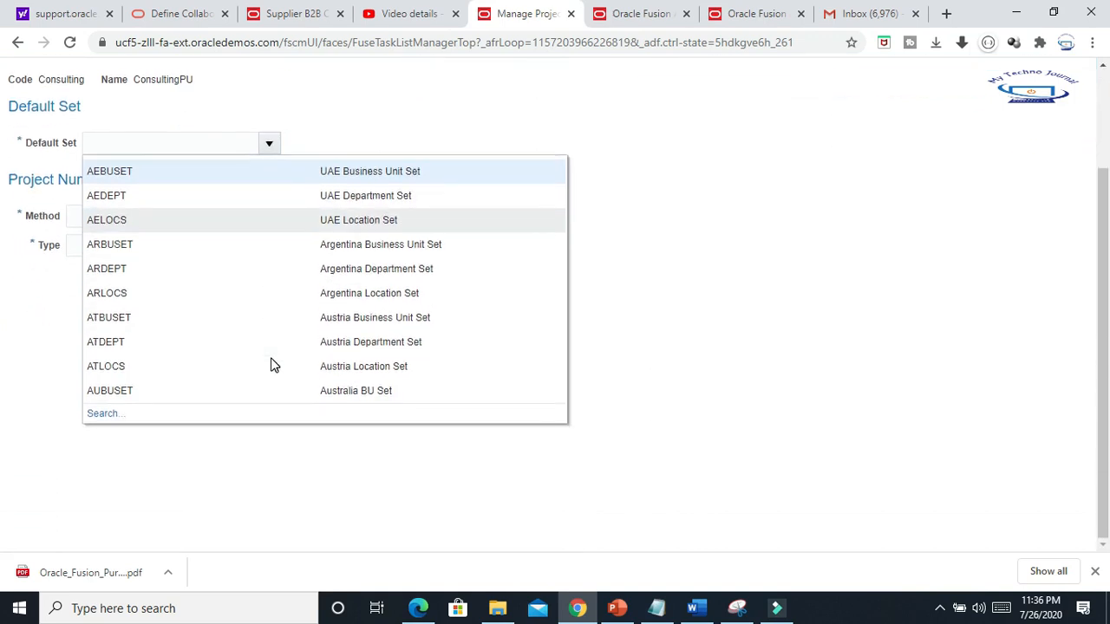
{"action": "scroll", "coordinate": [146, 294], "scroll_direction": "up", "scroll_amount": 2}
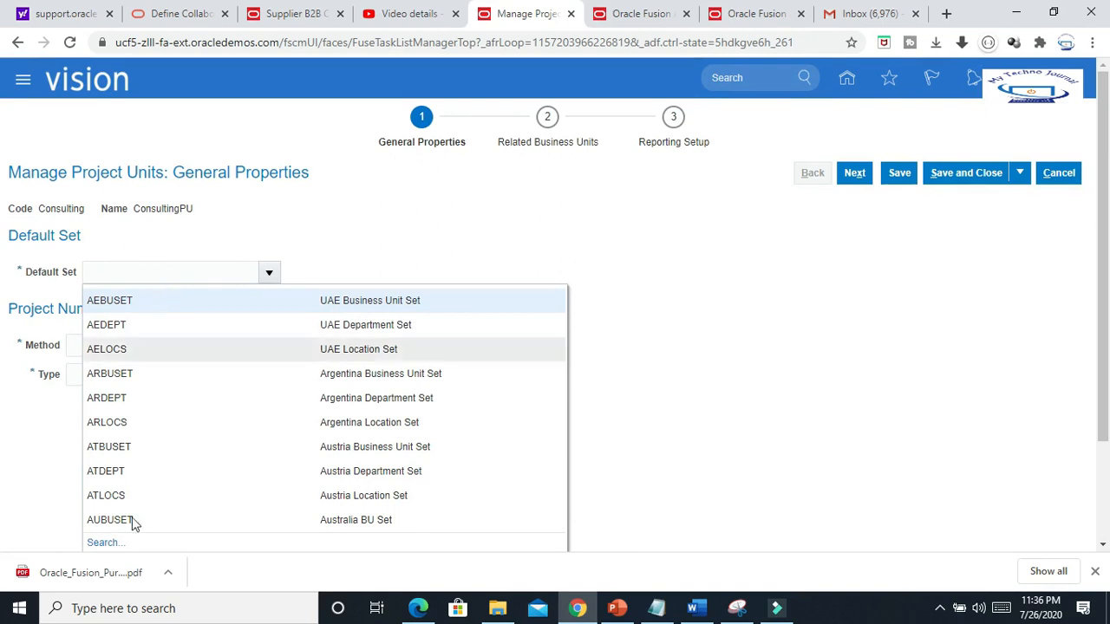
{"action": "left_click", "coordinate": [126, 270]}
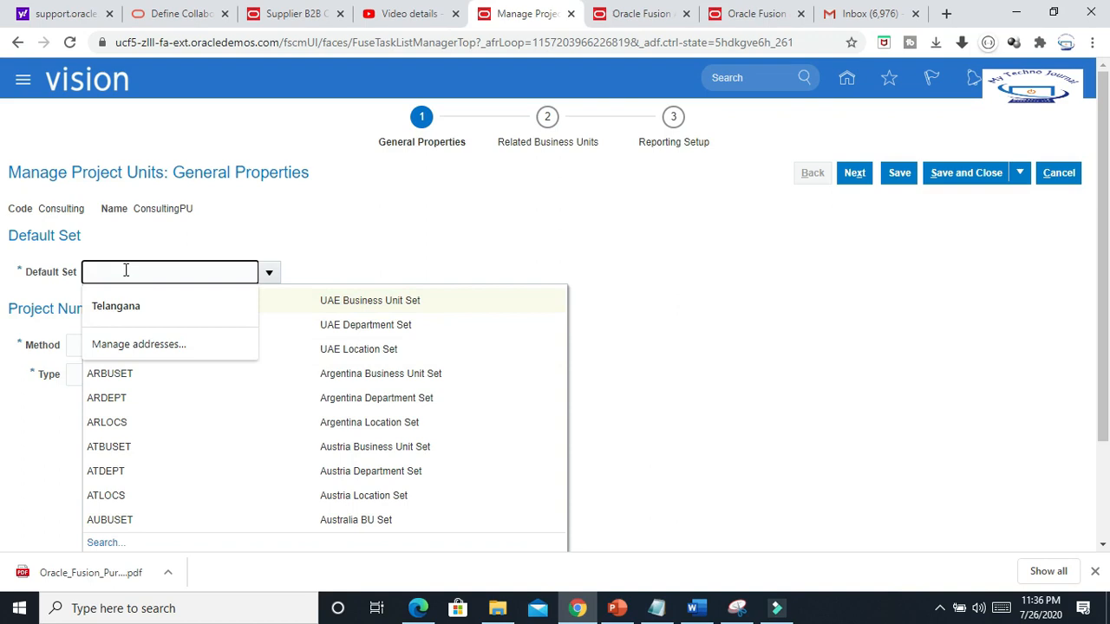
{"action": "type", "text": "COMM"}
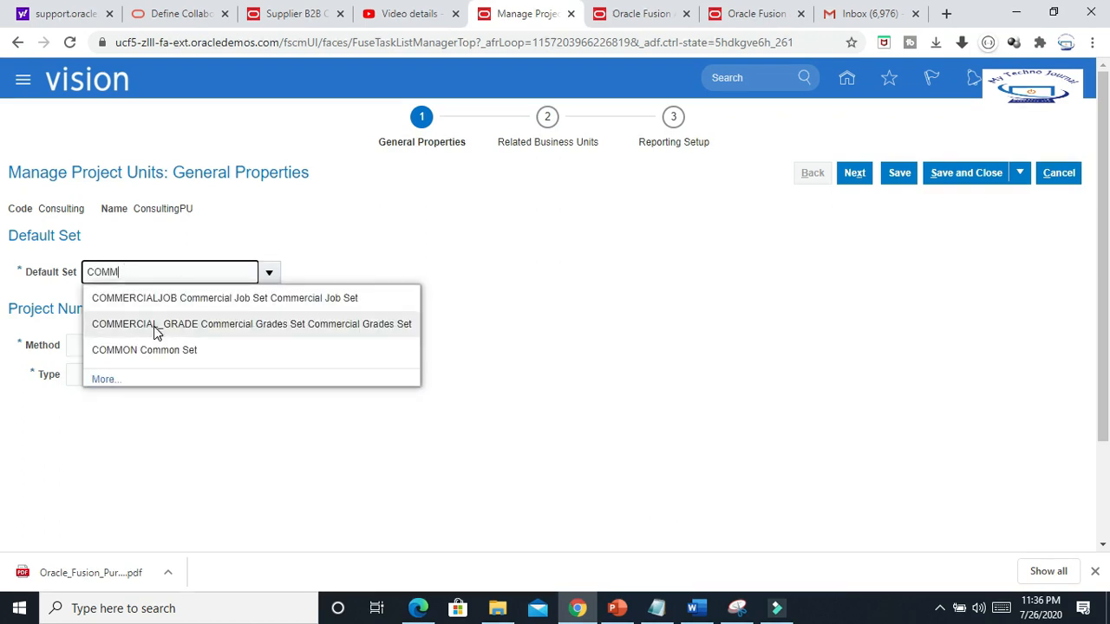
{"action": "left_click", "coordinate": [165, 350]}
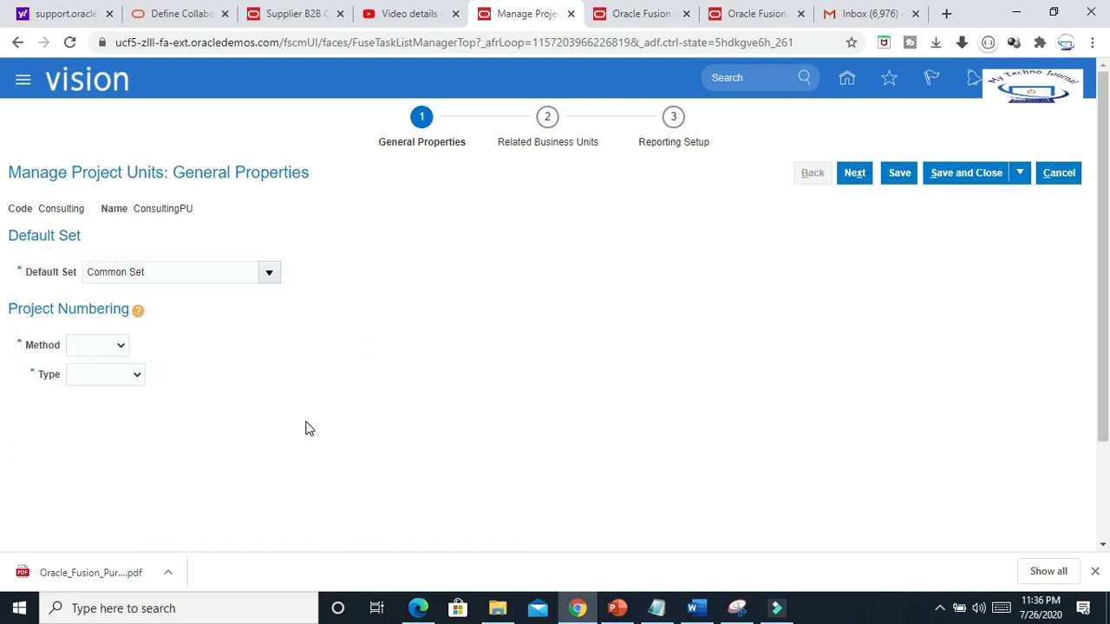
- Set the project numbering method to Manual and continue to the related business units
{"action": "left_click", "coordinate": [122, 347]}
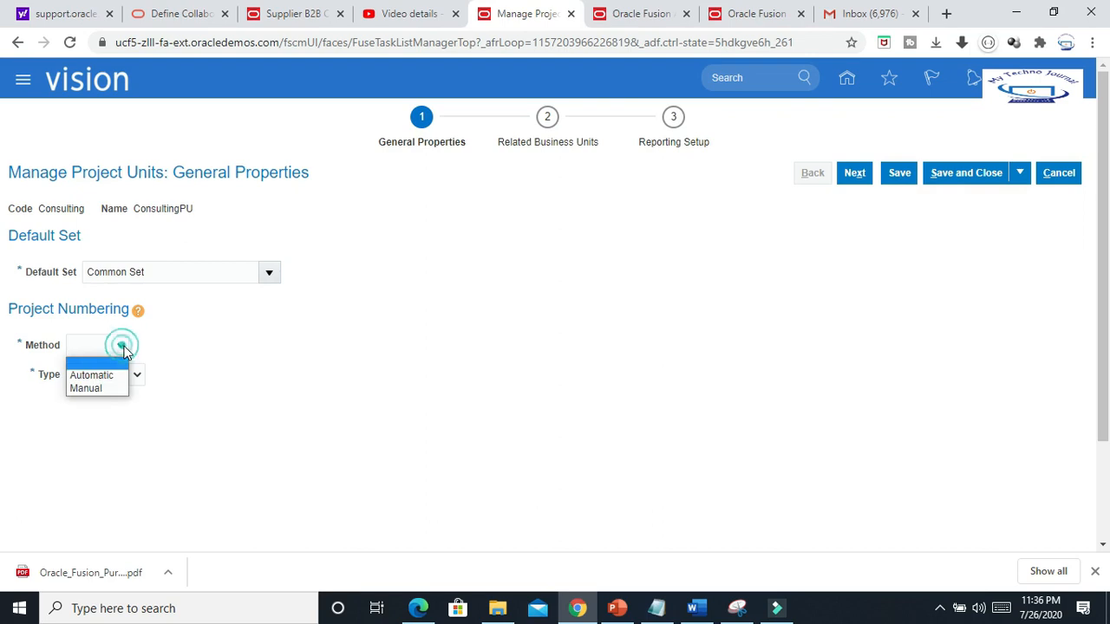
{"action": "left_click", "coordinate": [90, 388]}
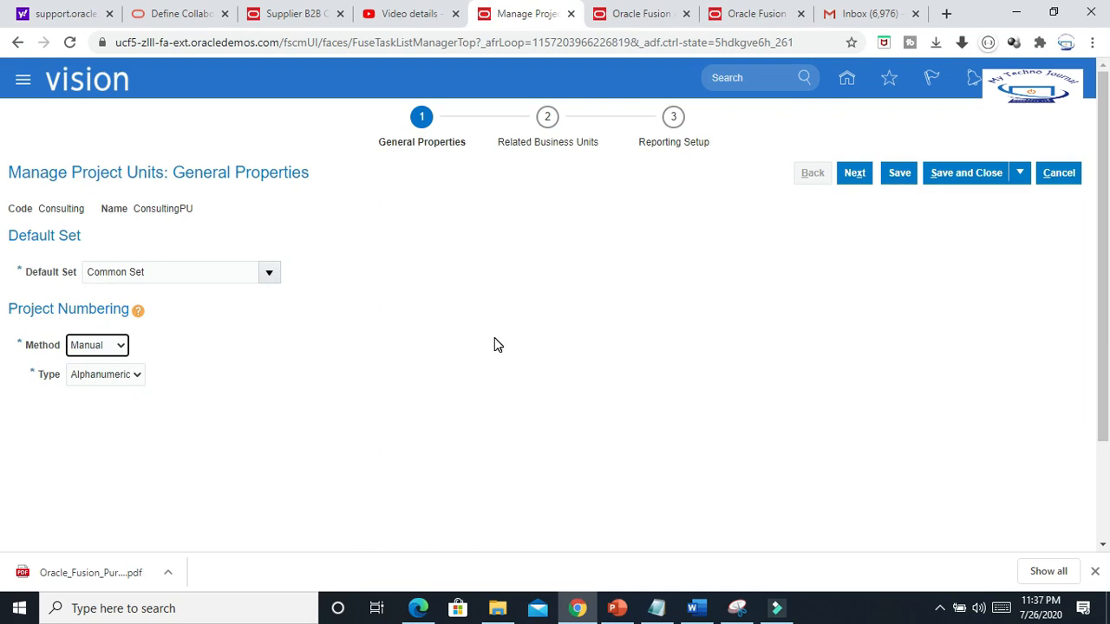
{"action": "left_click", "coordinate": [856, 177]}
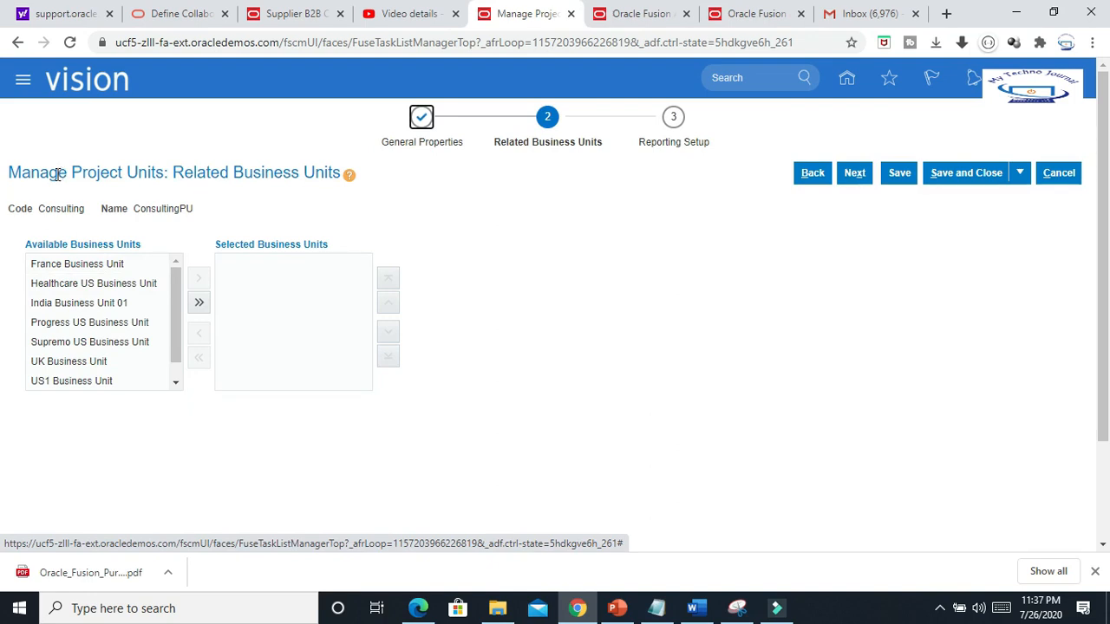
- Add US1 Business Unit and UK Business Unit to the selected business units of the Consulting project unit
{"action": "left_click_drag", "start_coordinate": [17, 172], "coordinate": [585, 260]}
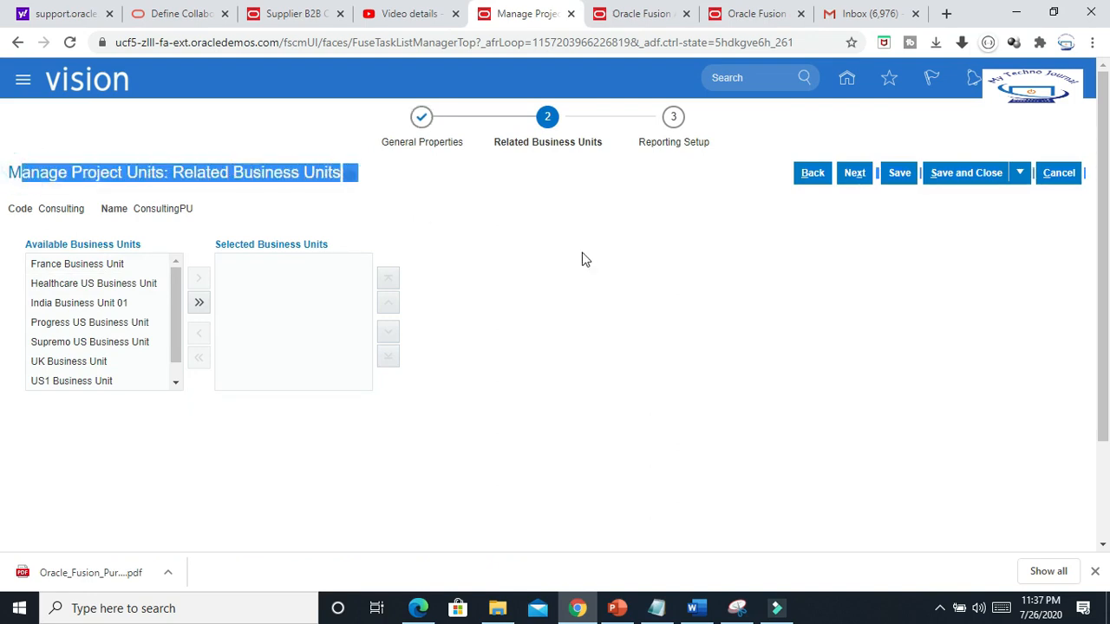
{"action": "left_click", "coordinate": [586, 257]}
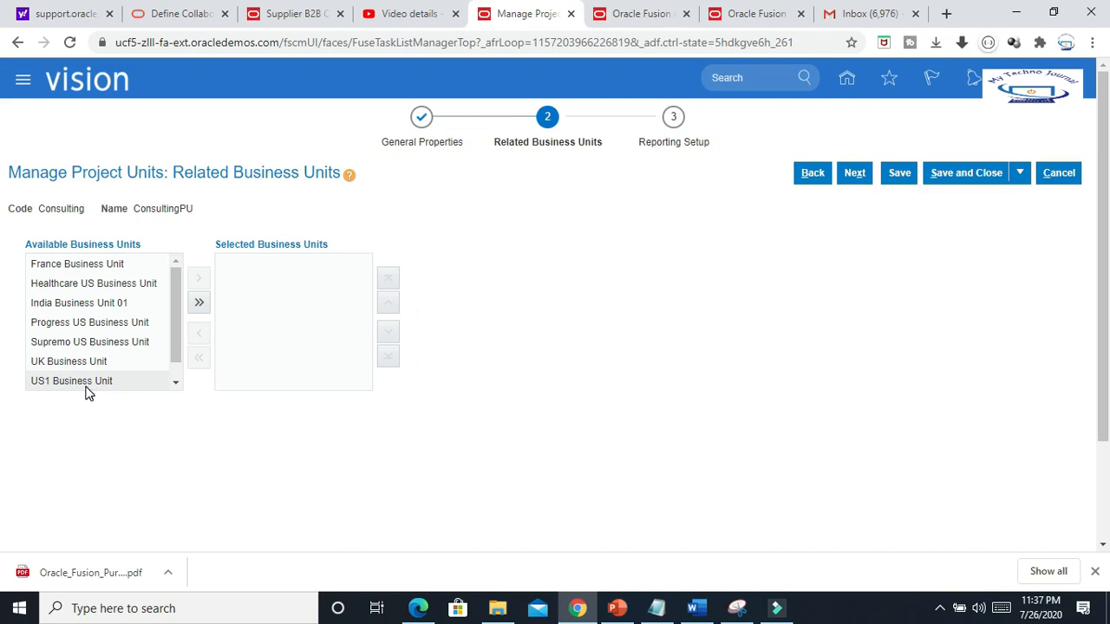
{"action": "left_click_drag", "start_coordinate": [179, 340], "coordinate": [178, 354]}
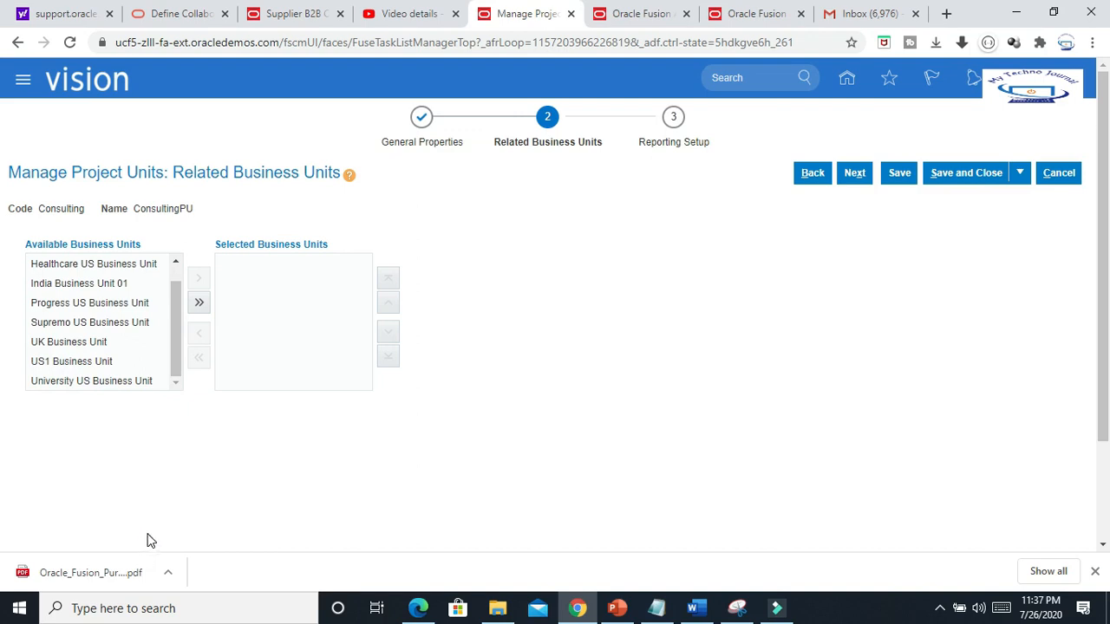
{"action": "left_click", "coordinate": [95, 367]}
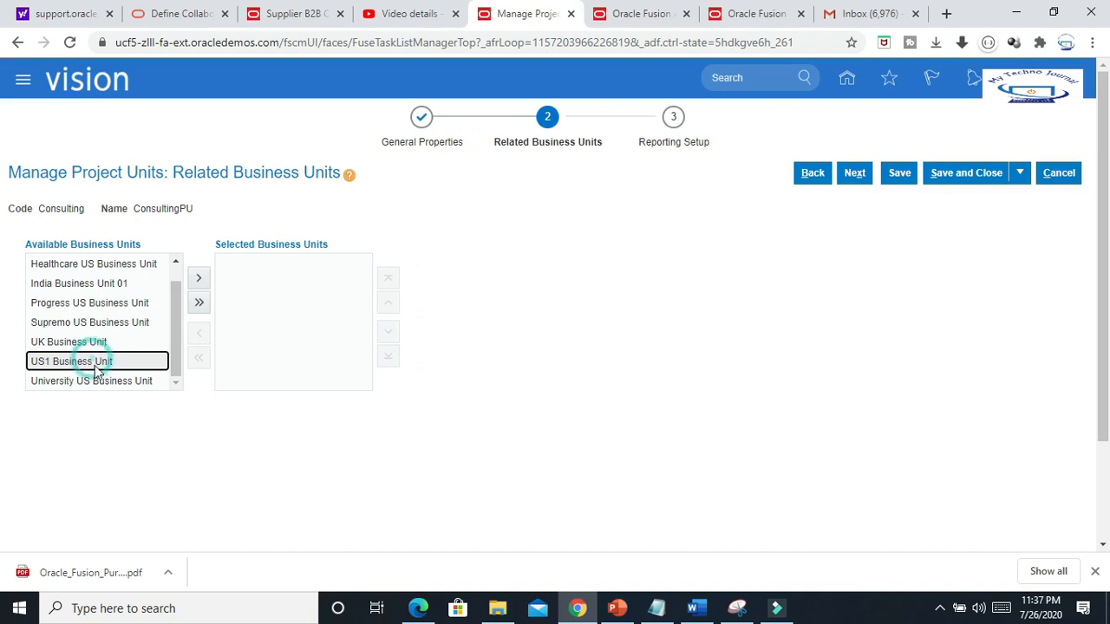
{"action": "left_click_drag", "start_coordinate": [176, 178], "coordinate": [317, 193]}
{"action": "left_click", "coordinate": [198, 278]}
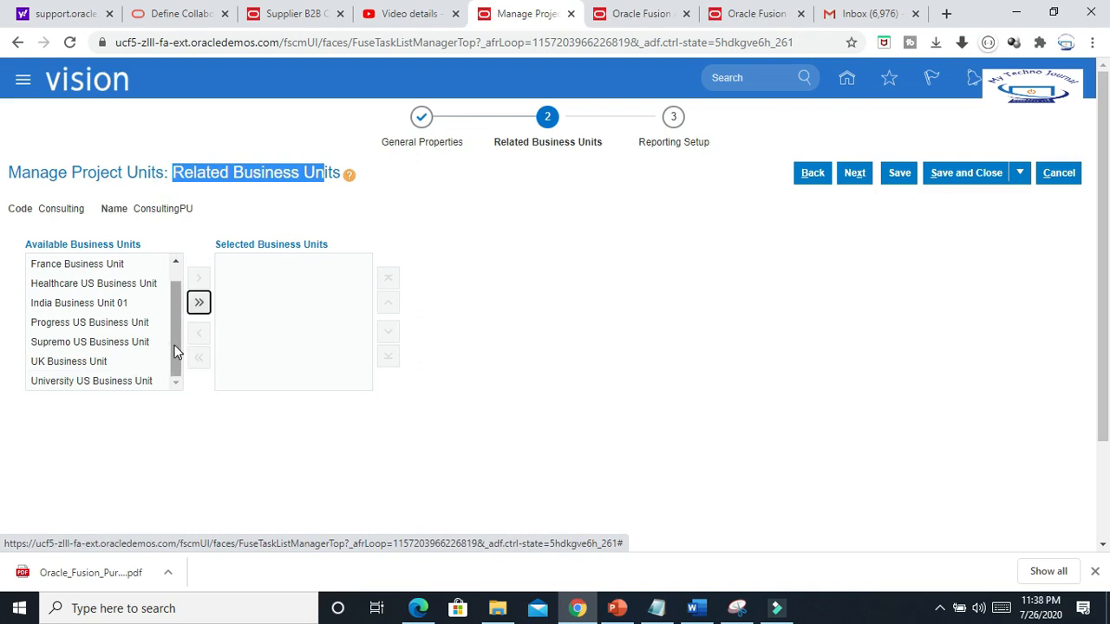
{"action": "left_click_drag", "start_coordinate": [176, 354], "coordinate": [173, 297]}
{"action": "left_click", "coordinate": [75, 267]}
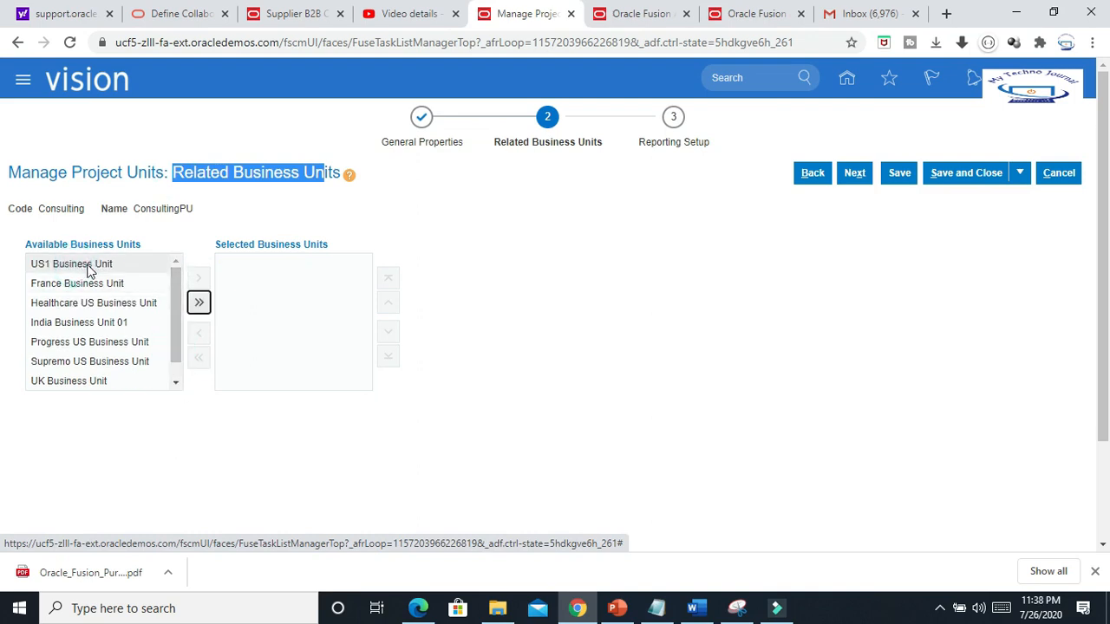
{"action": "double_click", "coordinate": [86, 267]}
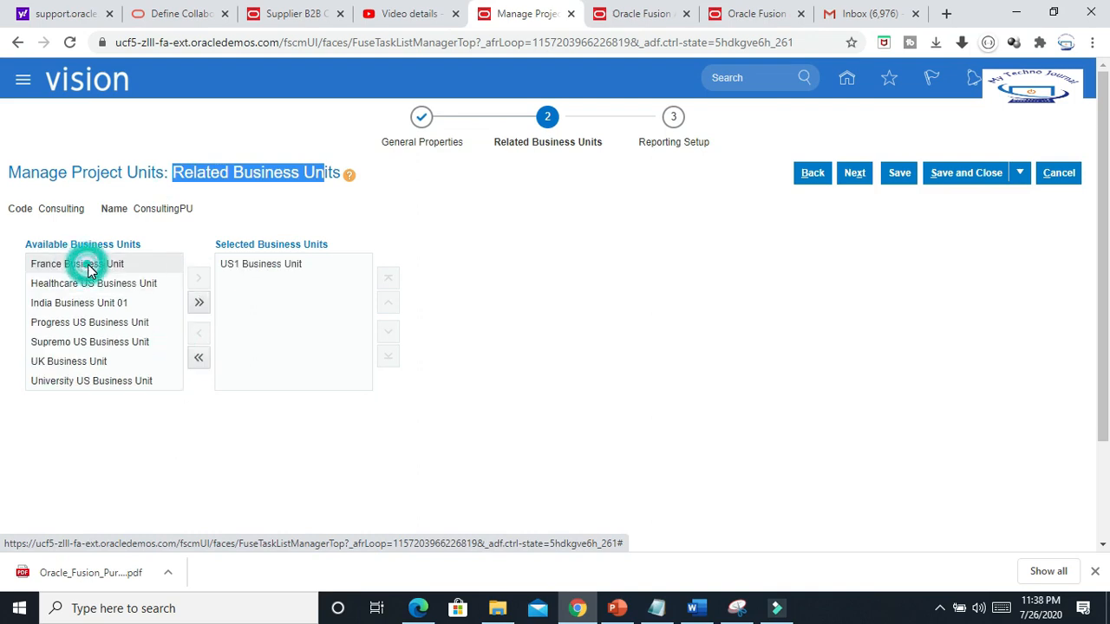
{"action": "double_click", "coordinate": [76, 364]}
{"action": "left_click", "coordinate": [213, 416]}
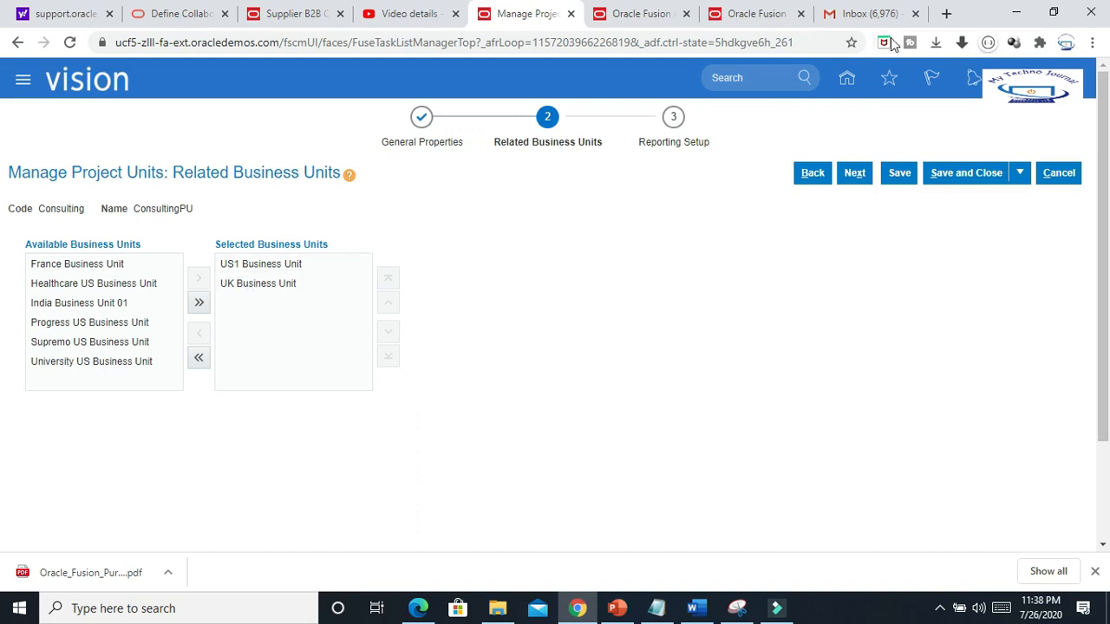
- Continue to the reporting setup and review the commitment types, including purchase orders, supplier invoices and other commitments
{"action": "left_click", "coordinate": [854, 172]}
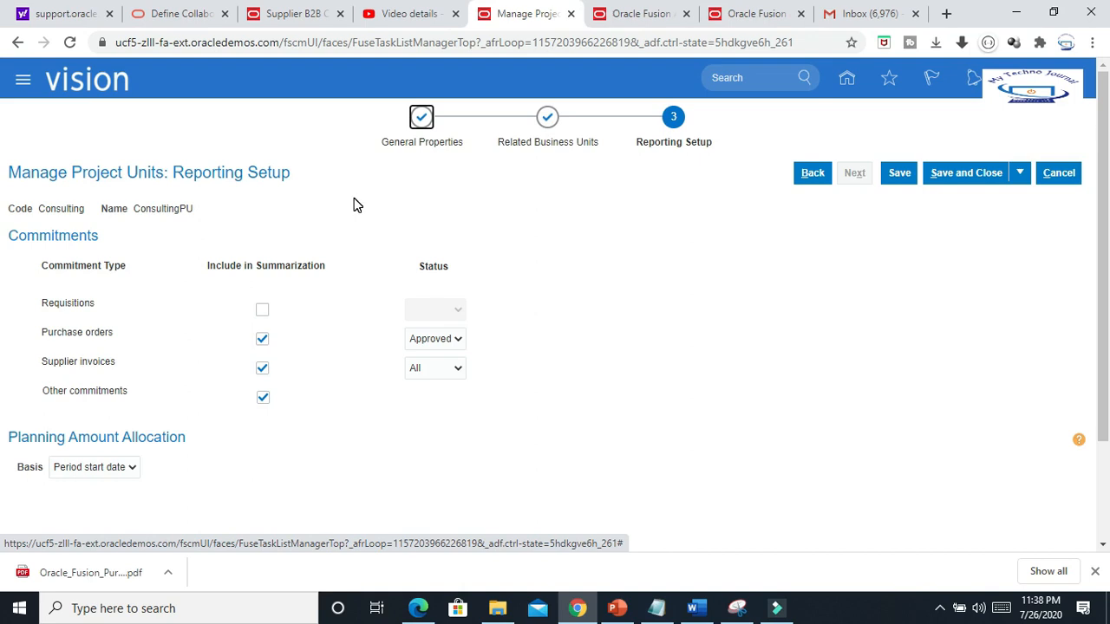
{"action": "left_click_drag", "start_coordinate": [11, 238], "coordinate": [142, 239]}
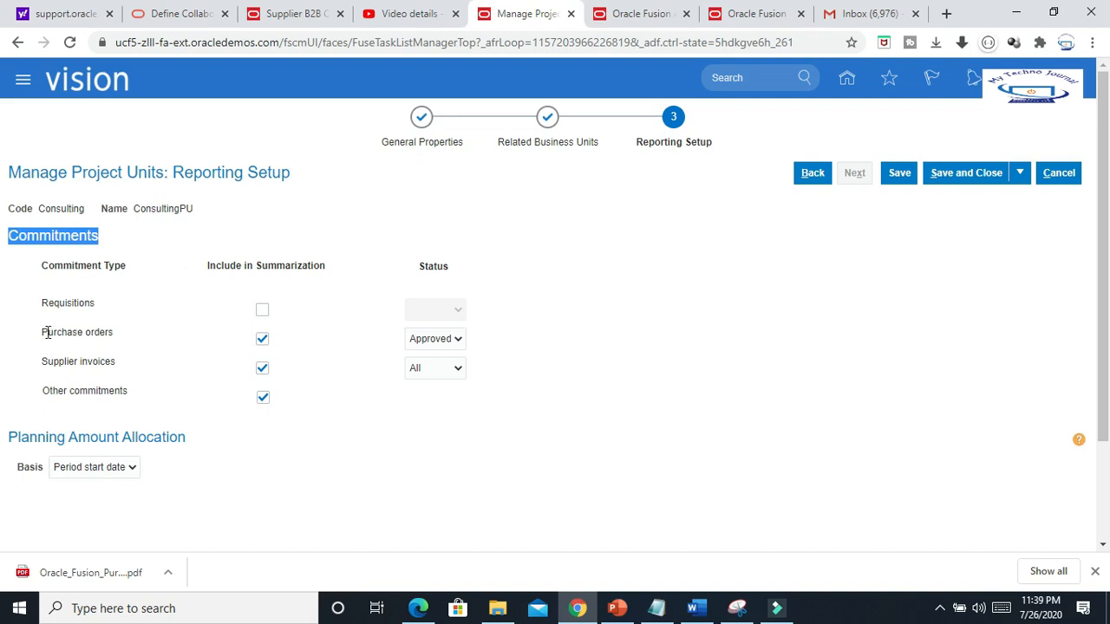
{"action": "left_click_drag", "start_coordinate": [47, 332], "coordinate": [106, 334]}
{"action": "left_click_drag", "start_coordinate": [44, 363], "coordinate": [141, 376]}
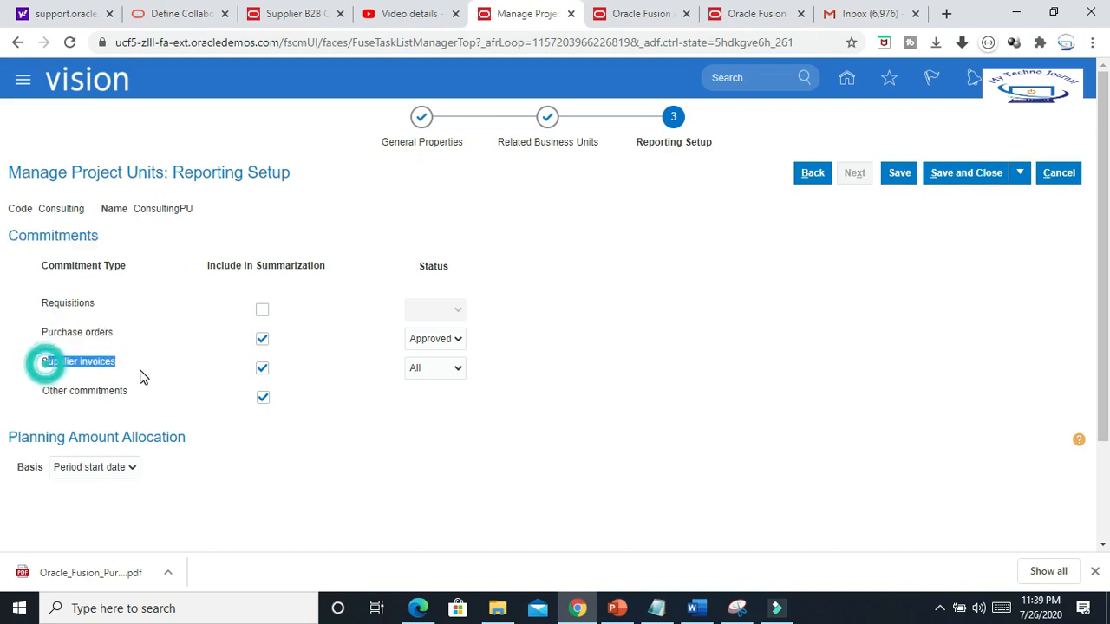
{"action": "left_click", "coordinate": [42, 389]}
{"action": "left_click_drag", "start_coordinate": [45, 393], "coordinate": [143, 390]}
{"action": "left_click", "coordinate": [629, 466]}
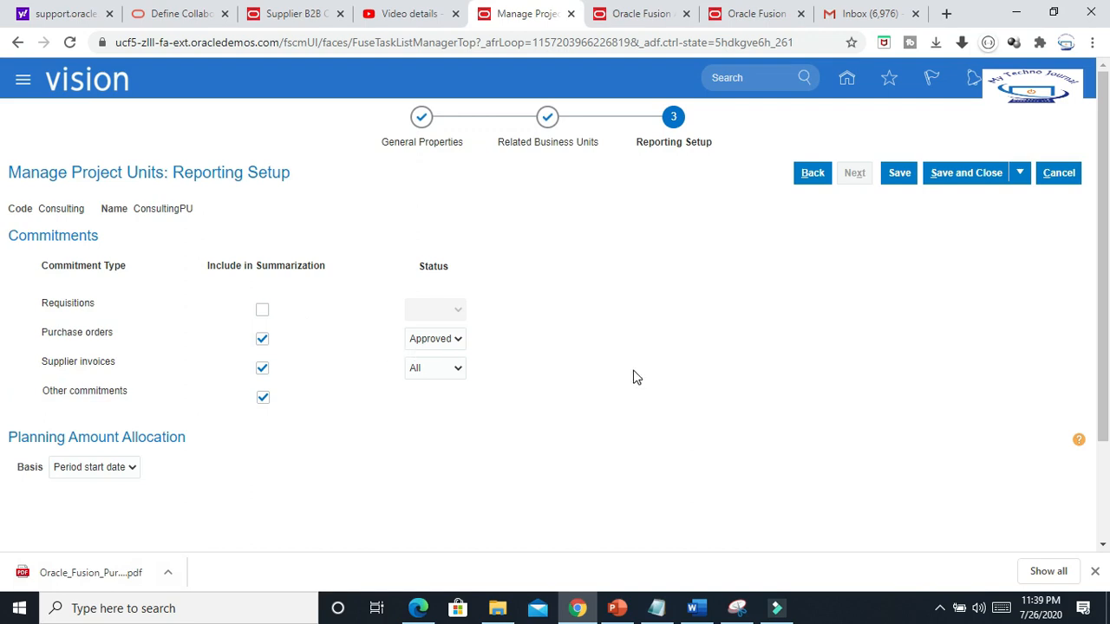
{"action": "left_click_drag", "start_coordinate": [43, 335], "coordinate": [109, 334]}
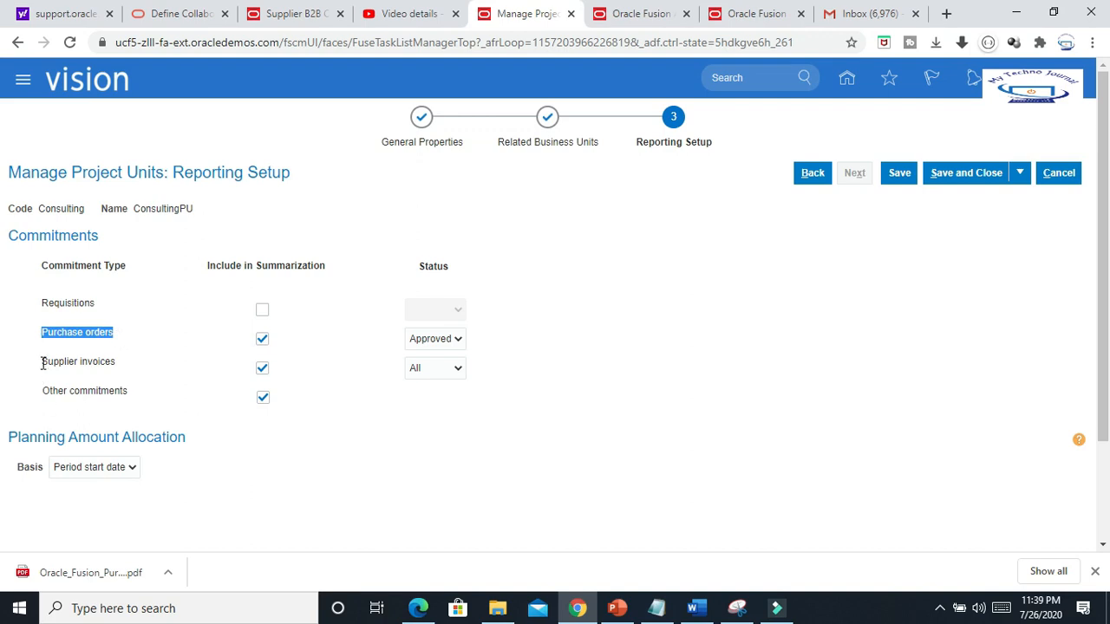
{"action": "left_click_drag", "start_coordinate": [43, 364], "coordinate": [129, 374]}
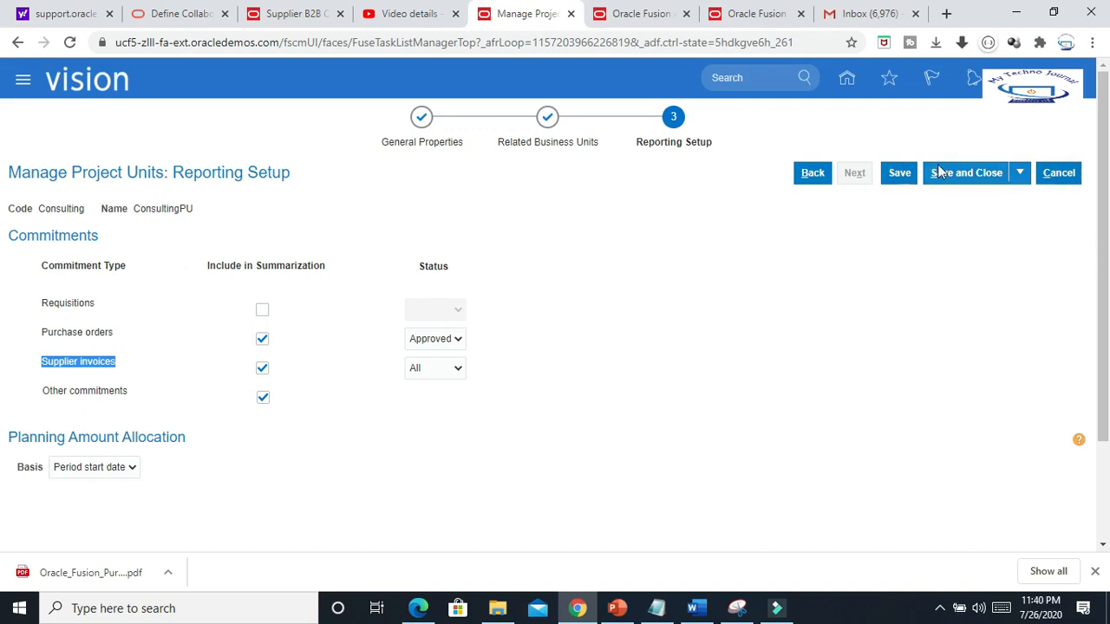
- Save and close the Consulting project unit options and return to the Define Project Units task list
{"action": "left_click", "coordinate": [958, 175]}
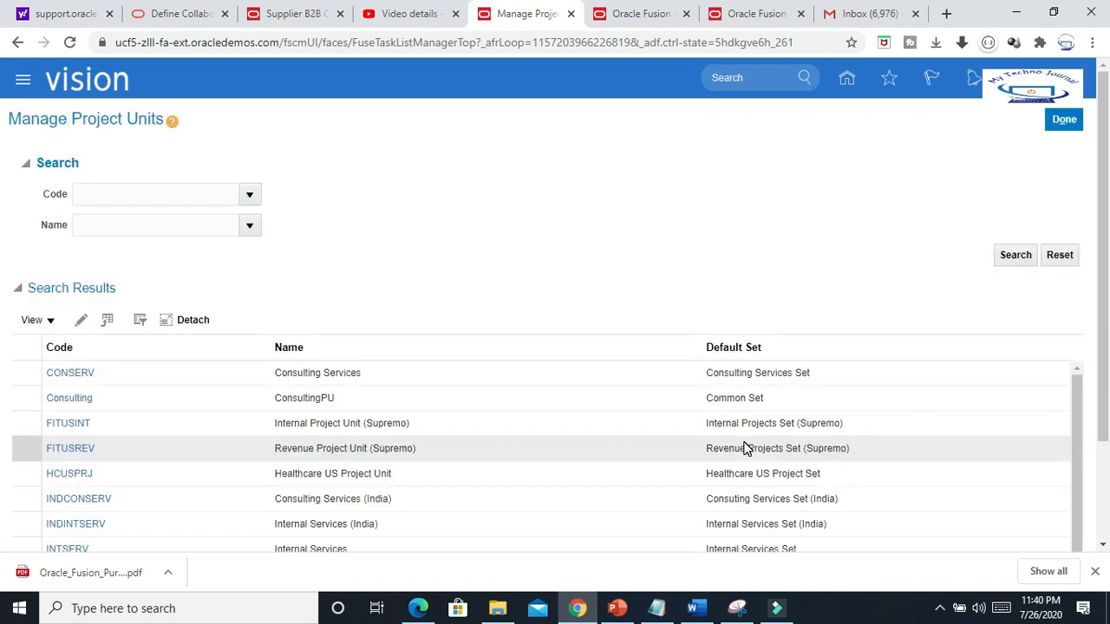
{"action": "left_click", "coordinate": [1064, 119]}
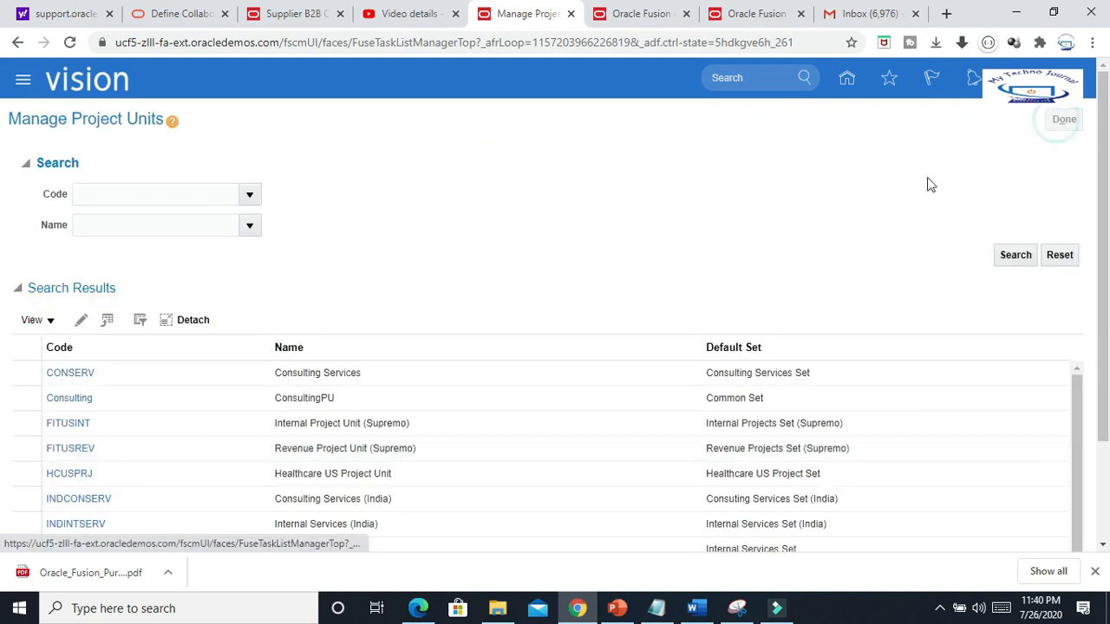
{"action": "left_click", "coordinate": [939, 608]}
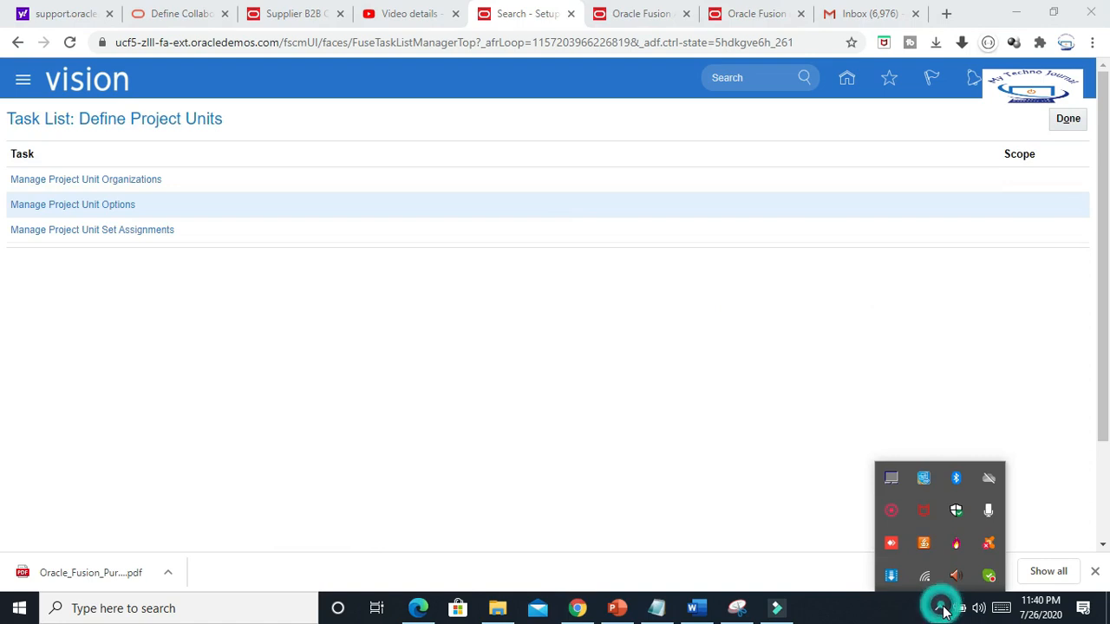
{"action": "left_click", "coordinate": [832, 333]}
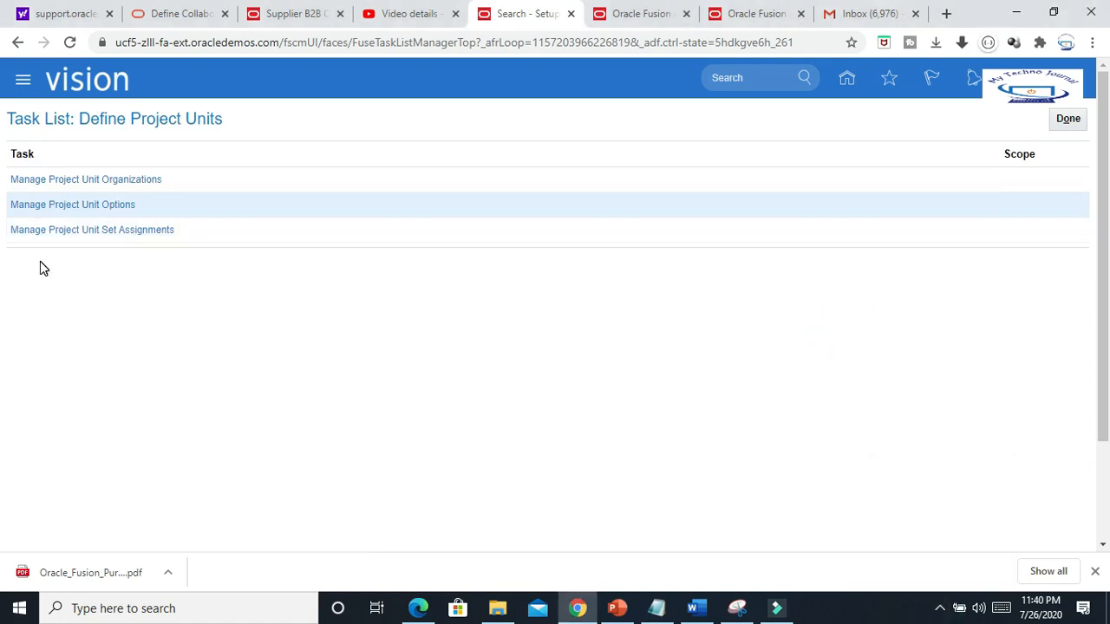
- Open Manage Project Unit Set Assignments and look over the list of project units and their default sets
{"action": "left_click", "coordinate": [142, 237]}
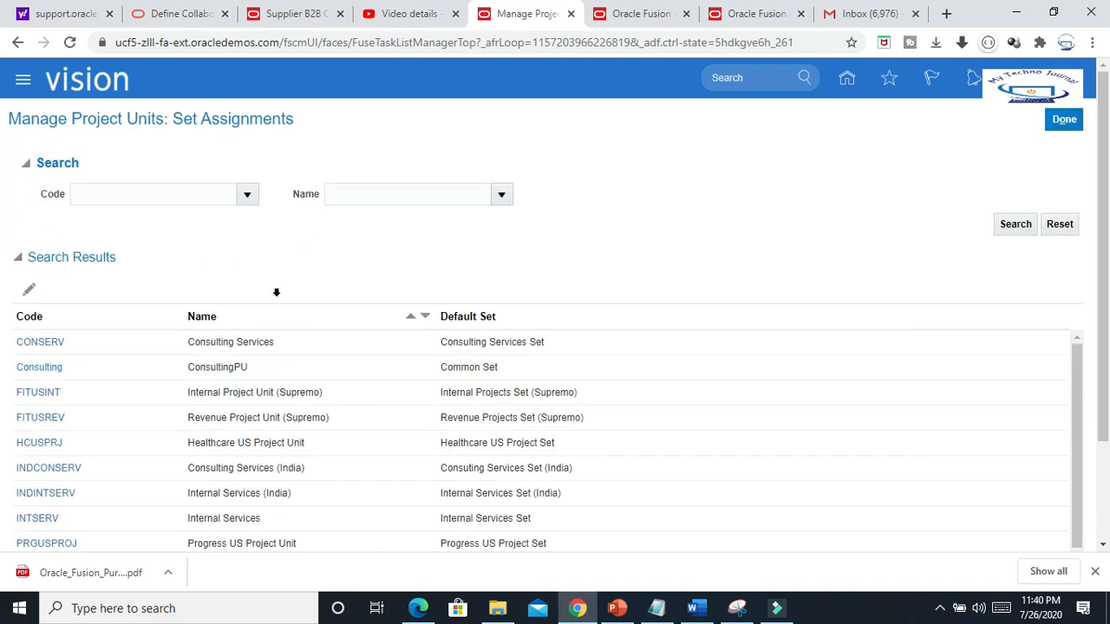
{"action": "scroll", "coordinate": [347, 273], "scroll_direction": "down", "scroll_amount": 1}
{"action": "scroll", "coordinate": [334, 272], "scroll_direction": "up", "scroll_amount": 1}
- Switch to the Word document and find the Scenario section on project units, sets and financial plan types
{"action": "left_click", "coordinate": [699, 610]}
{"action": "scroll", "coordinate": [705, 468], "scroll_direction": "up", "scroll_amount": 10}
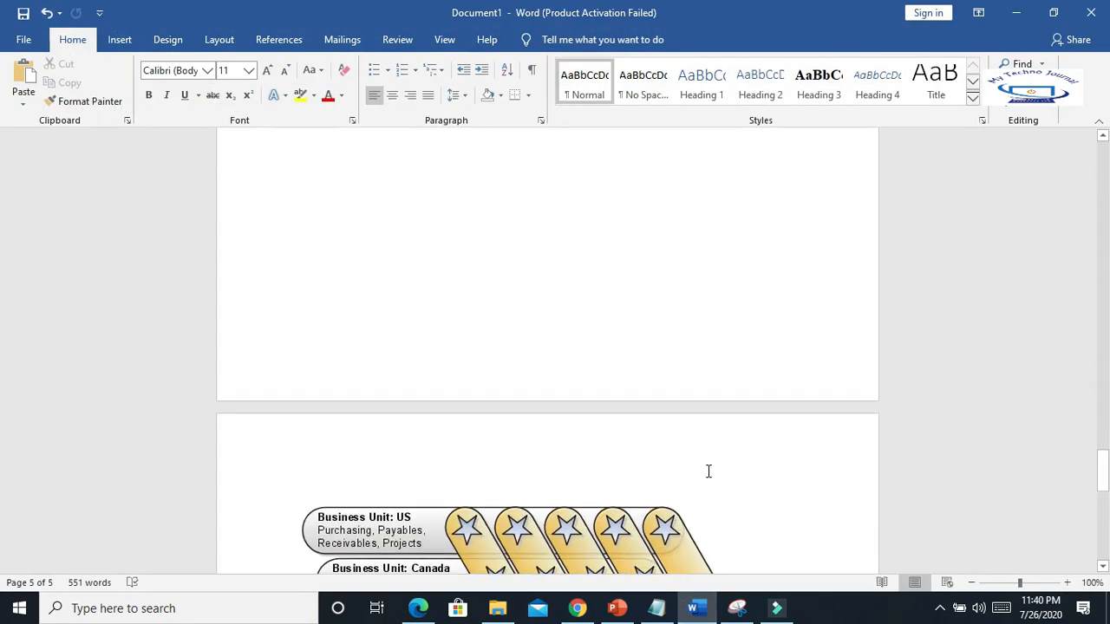
{"action": "scroll", "coordinate": [708, 469], "scroll_direction": "up", "scroll_amount": 15}
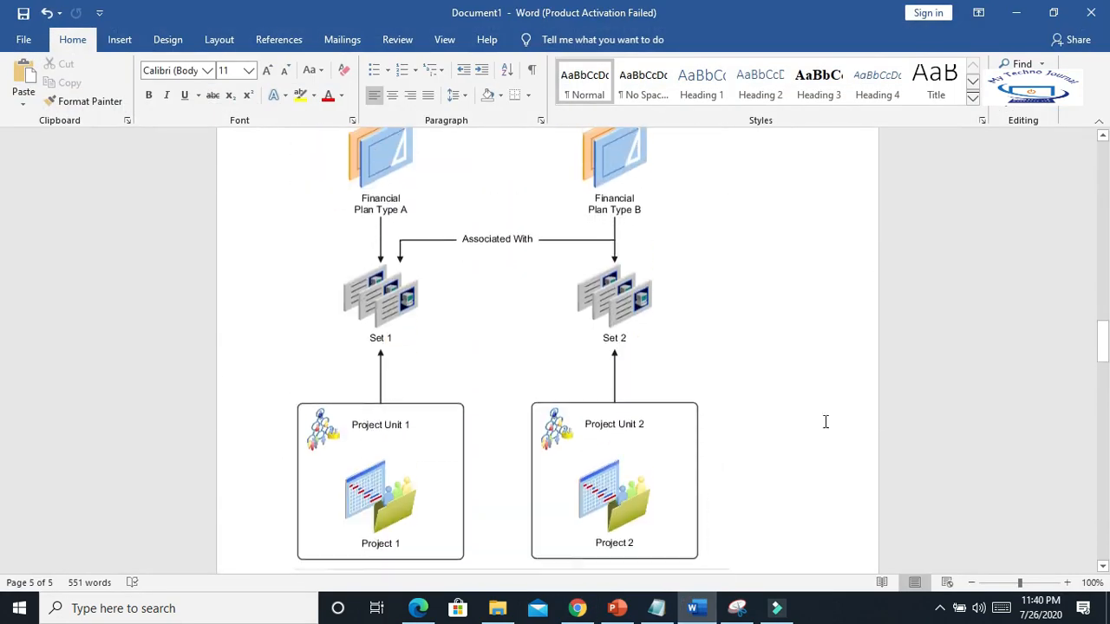
{"action": "left_click_drag", "start_coordinate": [1106, 341], "coordinate": [1107, 259]}
{"action": "left_click_drag", "start_coordinate": [3, 266], "coordinate": [1103, 243]}
{"action": "scroll", "coordinate": [507, 347], "scroll_direction": "down", "scroll_amount": 3}
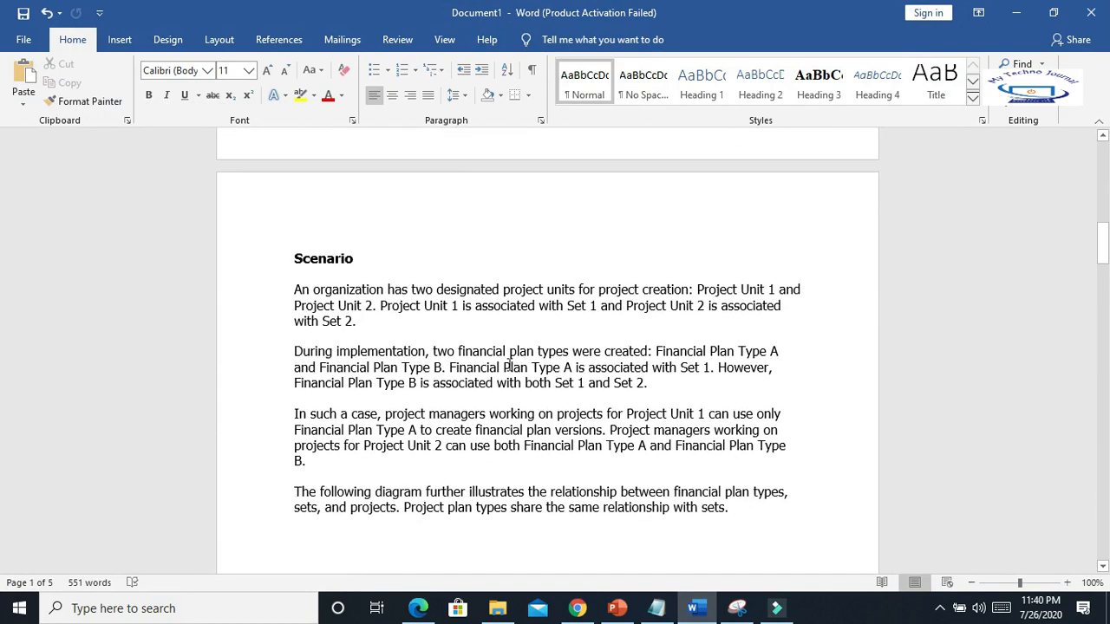
{"action": "scroll", "coordinate": [510, 369], "scroll_direction": "down", "scroll_amount": 1}
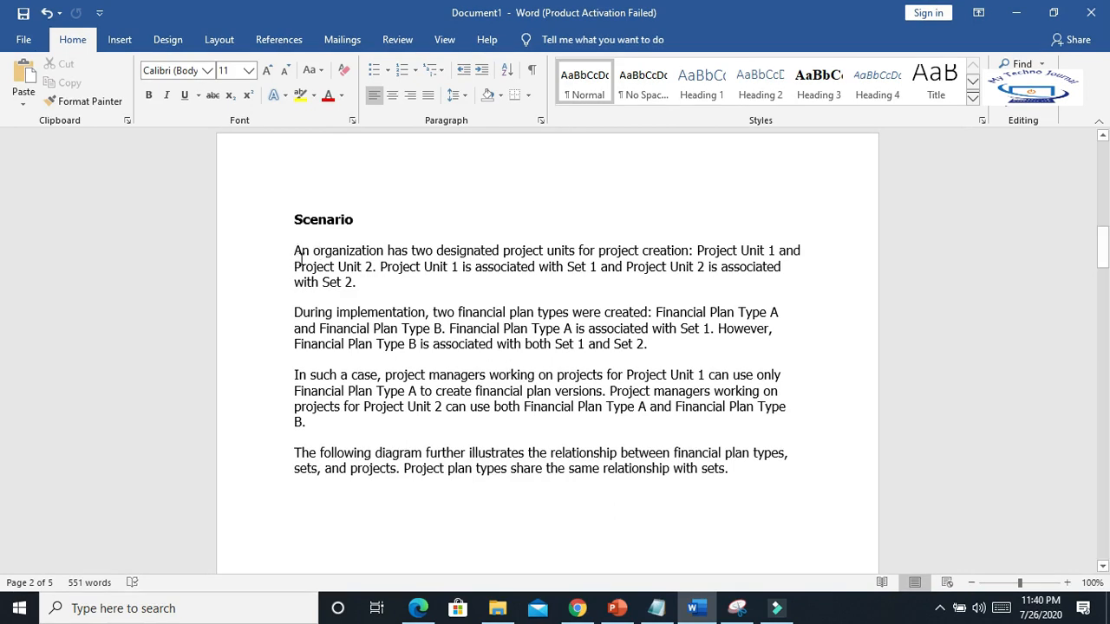
- Highlight the Scenario heading in yellow
{"action": "left_click_drag", "start_coordinate": [296, 256], "coordinate": [534, 267]}
{"action": "left_click", "coordinate": [498, 375]}
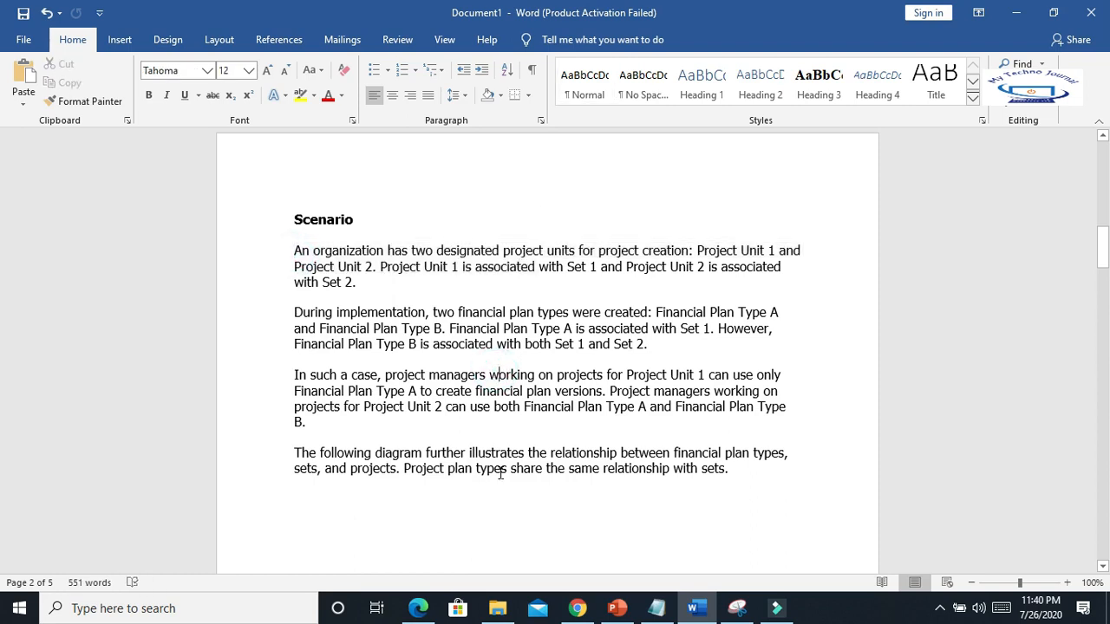
{"action": "left_click_drag", "start_coordinate": [291, 220], "coordinate": [368, 219]}
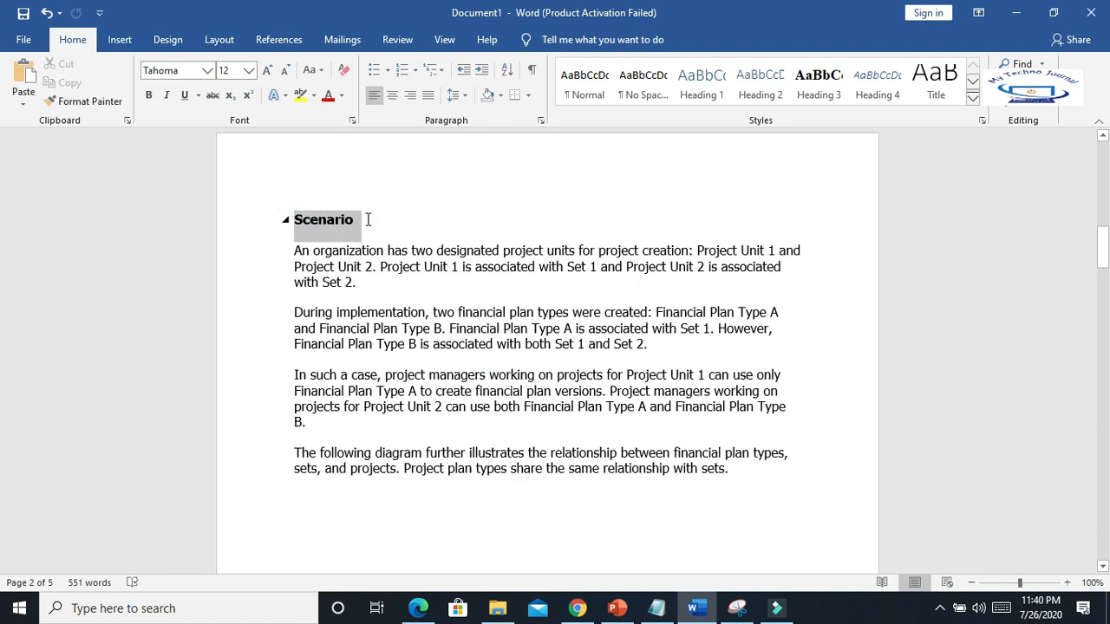
{"action": "left_click", "coordinate": [298, 95]}
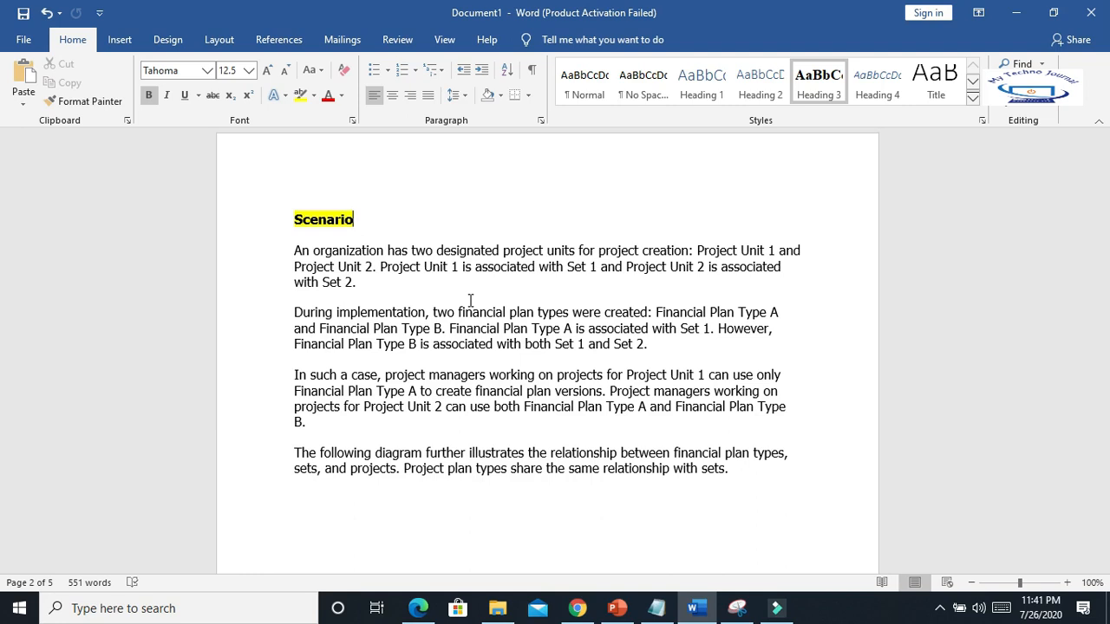
- Examine the Scenario paragraph on the two financial plan types and the sets each one is associated with
{"action": "left_click_drag", "start_coordinate": [427, 315], "coordinate": [587, 303]}
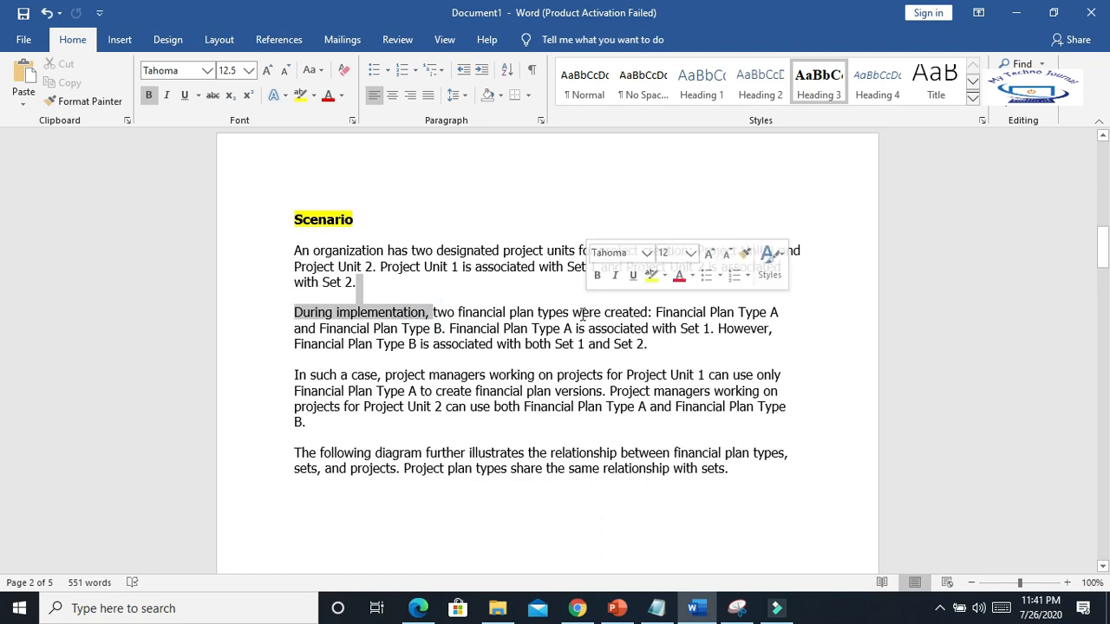
{"action": "left_click", "coordinate": [557, 355]}
{"action": "left_click_drag", "start_coordinate": [433, 314], "coordinate": [624, 317]}
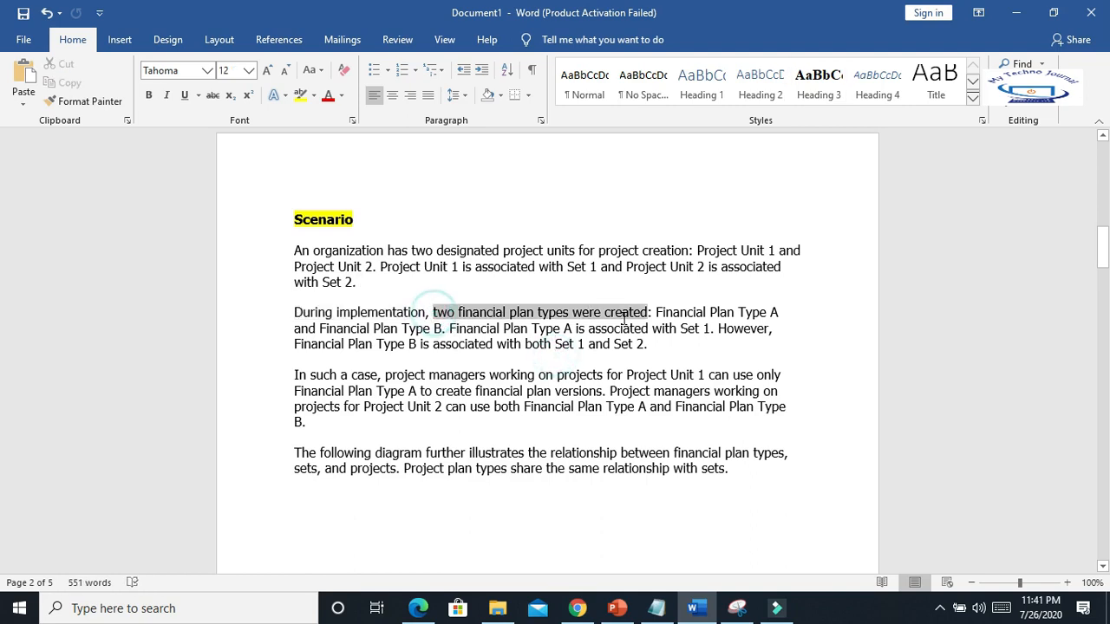
{"action": "left_click", "coordinate": [520, 334]}
{"action": "left_click_drag", "start_coordinate": [433, 314], "coordinate": [603, 317]}
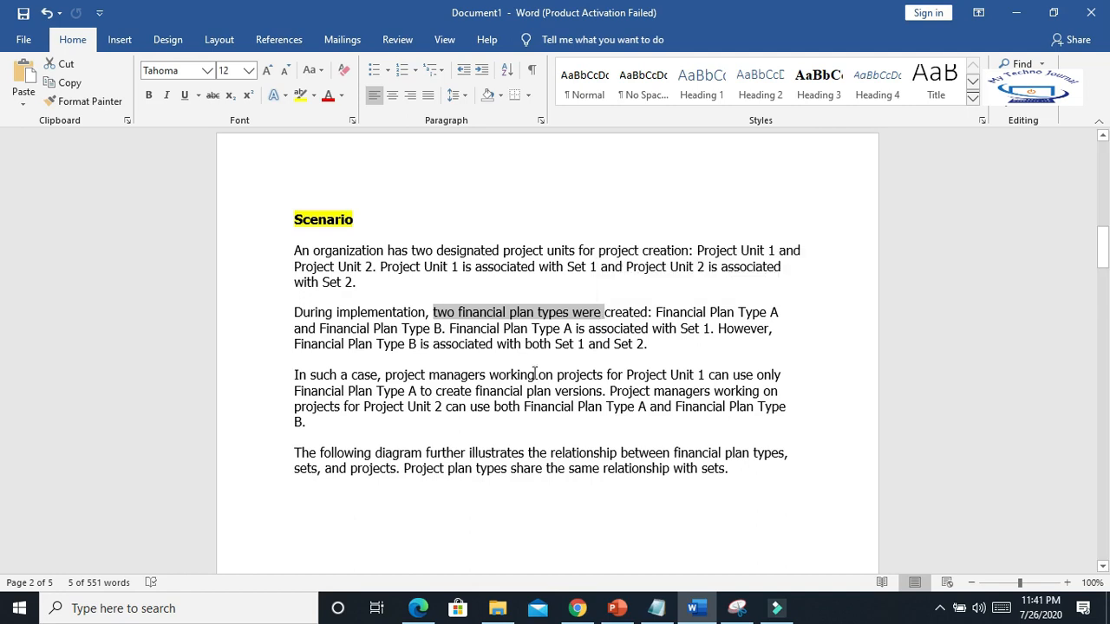
{"action": "left_click", "coordinate": [525, 345]}
{"action": "left_click_drag", "start_coordinate": [434, 312], "coordinate": [774, 330]}
{"action": "left_click", "coordinate": [694, 348]}
{"action": "left_click", "coordinate": [443, 330]}
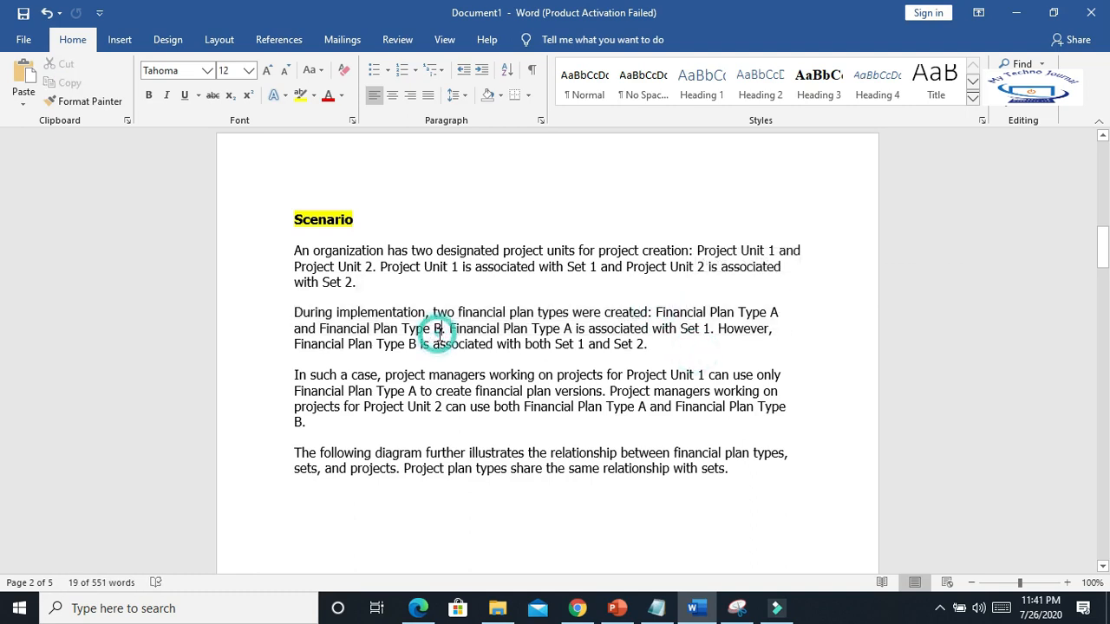
{"action": "left_click_drag", "start_coordinate": [647, 328], "coordinate": [716, 329]}
{"action": "left_click_drag", "start_coordinate": [295, 344], "coordinate": [661, 343]}
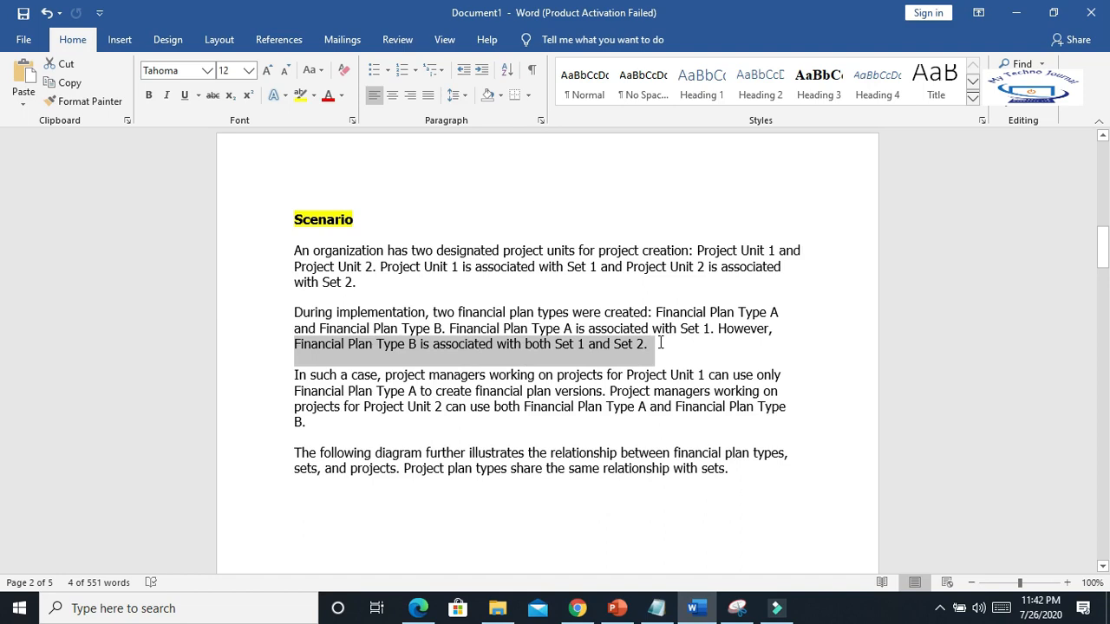
- Read which financial plan types project managers can use for projects in Project Unit 1 and Project Unit 2
{"action": "scroll", "coordinate": [659, 347], "scroll_direction": "down", "scroll_amount": 10}
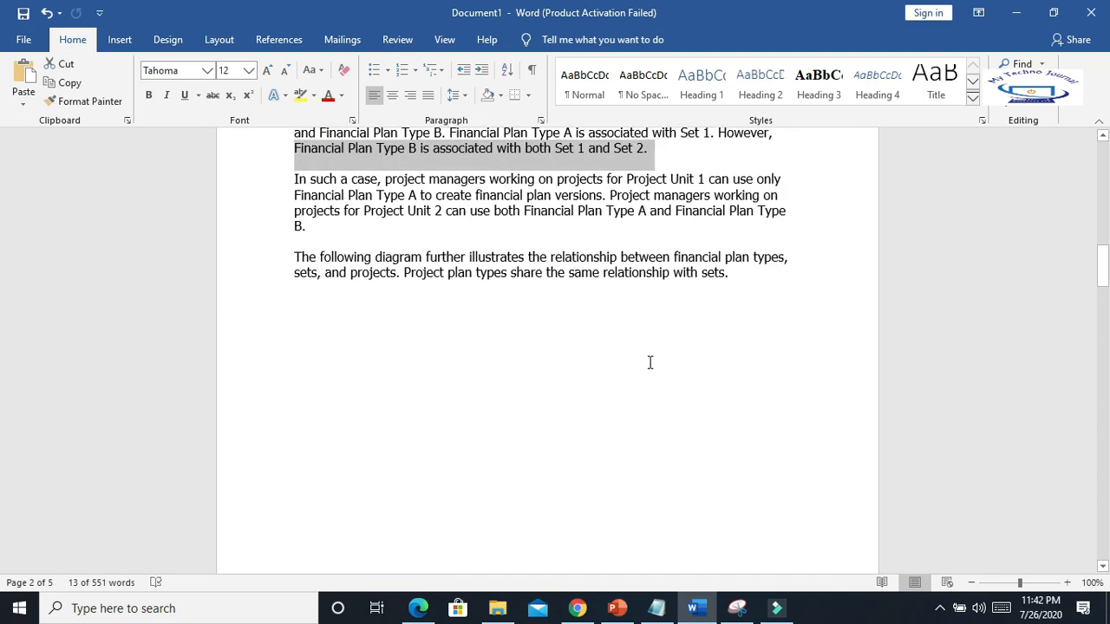
{"action": "scroll", "coordinate": [650, 362], "scroll_direction": "up", "scroll_amount": 4}
{"action": "scroll", "coordinate": [650, 362], "scroll_direction": "up", "scroll_amount": 5}
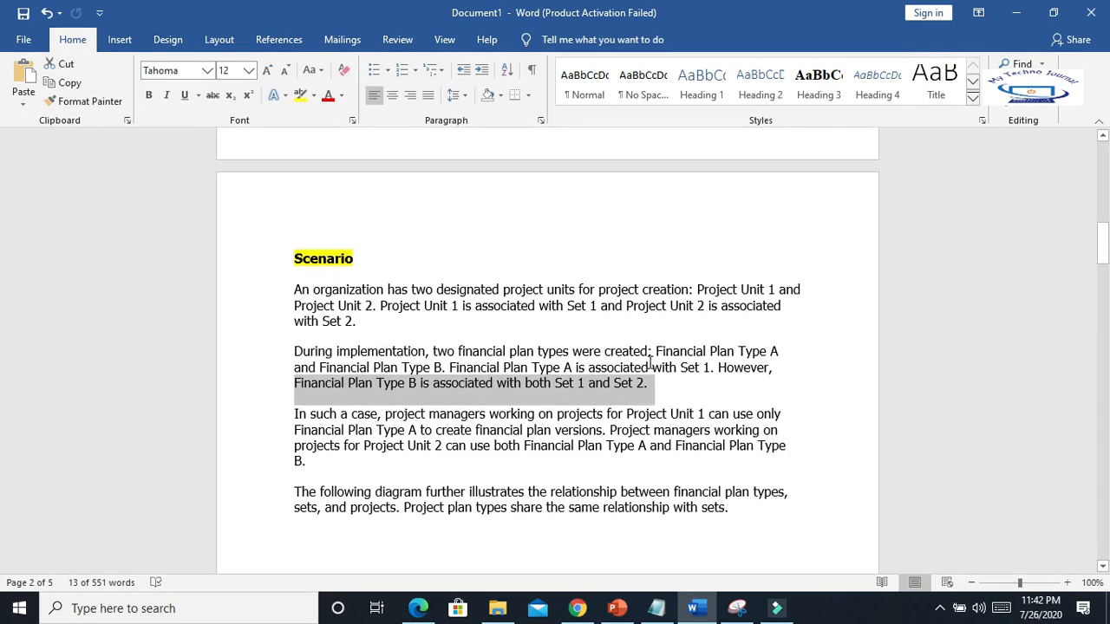
{"action": "scroll", "coordinate": [649, 362], "scroll_direction": "down", "scroll_amount": 1}
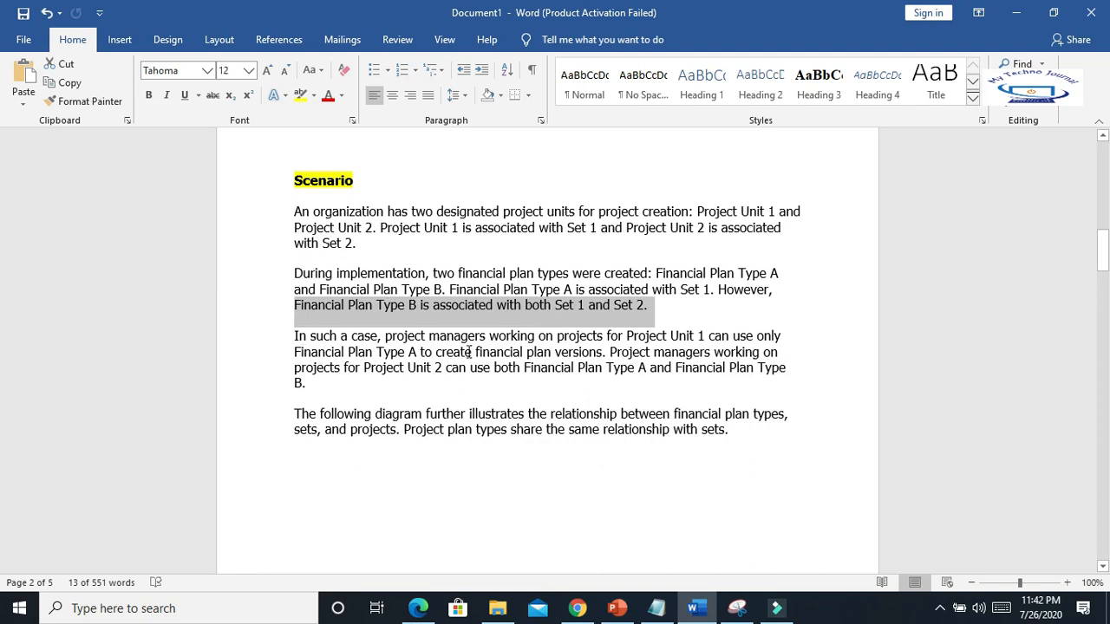
{"action": "left_click_drag", "start_coordinate": [489, 337], "coordinate": [708, 335]}
{"action": "left_click_drag", "start_coordinate": [295, 353], "coordinate": [417, 356]}
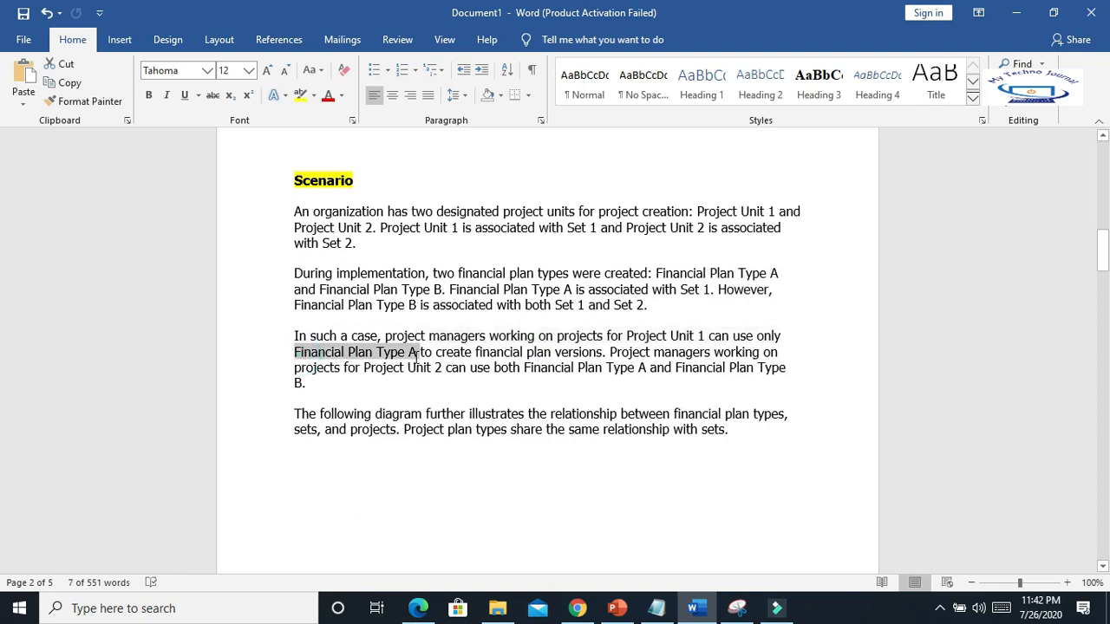
{"action": "left_click", "coordinate": [536, 383]}
{"action": "left_click_drag", "start_coordinate": [611, 350], "coordinate": [466, 390]}
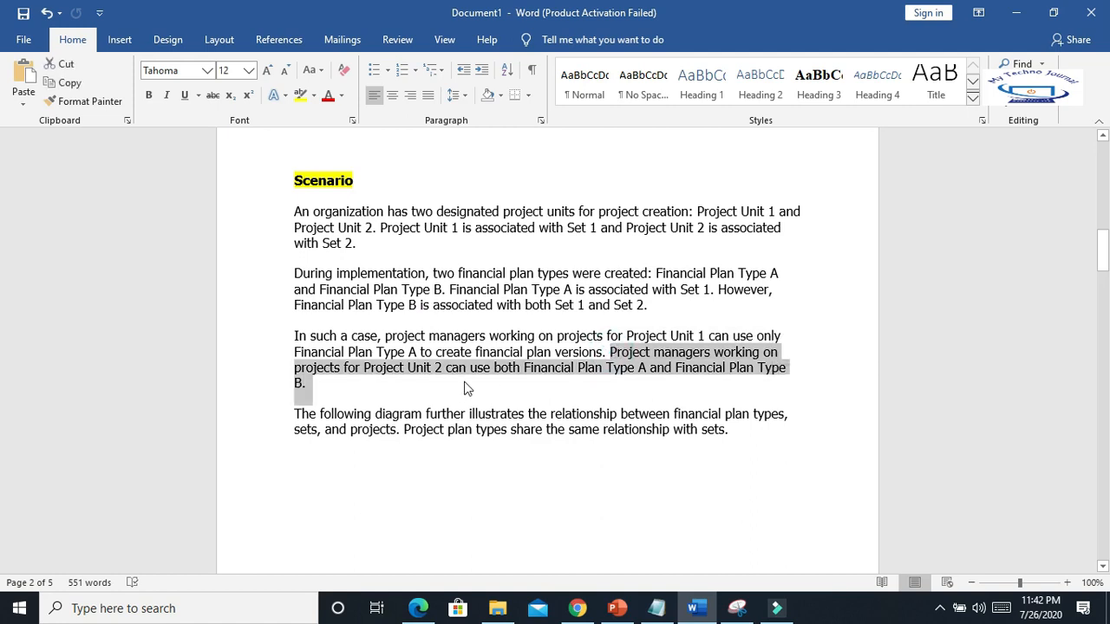
{"action": "left_click", "coordinate": [586, 376]}
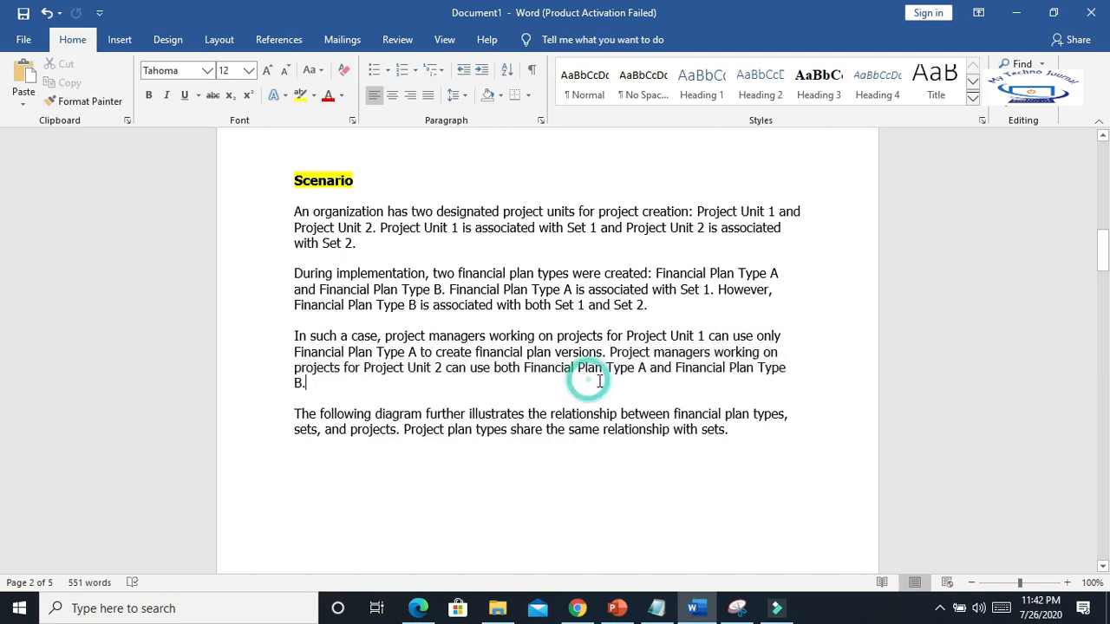
{"action": "left_click_drag", "start_coordinate": [590, 373], "coordinate": [783, 402]}
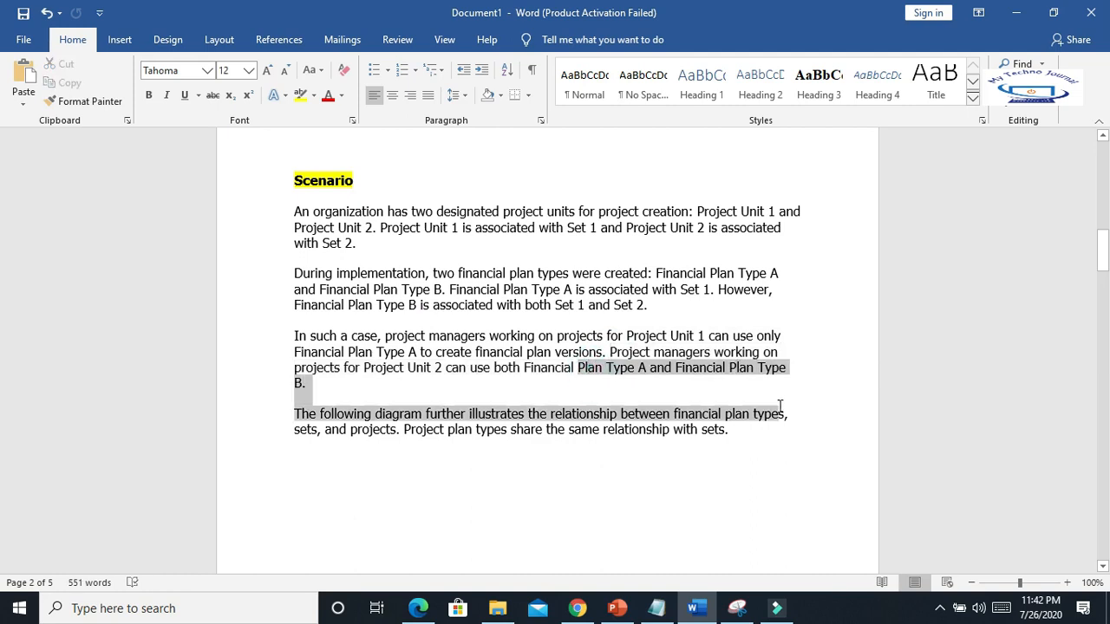
{"action": "left_click", "coordinate": [566, 429]}
- Examine the diagram relating Financial Plan Types A and B, Sets 1 and 2, and the two project units
{"action": "scroll", "coordinate": [594, 380], "scroll_direction": "down", "scroll_amount": 1}
{"action": "scroll", "coordinate": [594, 380], "scroll_direction": "down", "scroll_amount": 12}
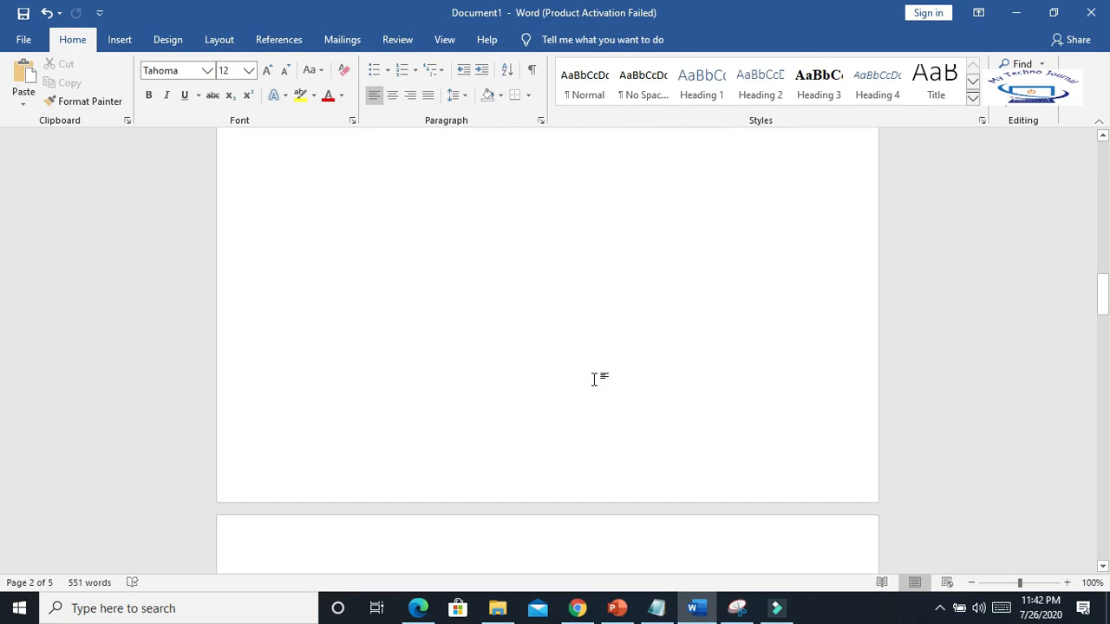
{"action": "scroll", "coordinate": [593, 379], "scroll_direction": "up", "scroll_amount": 2}
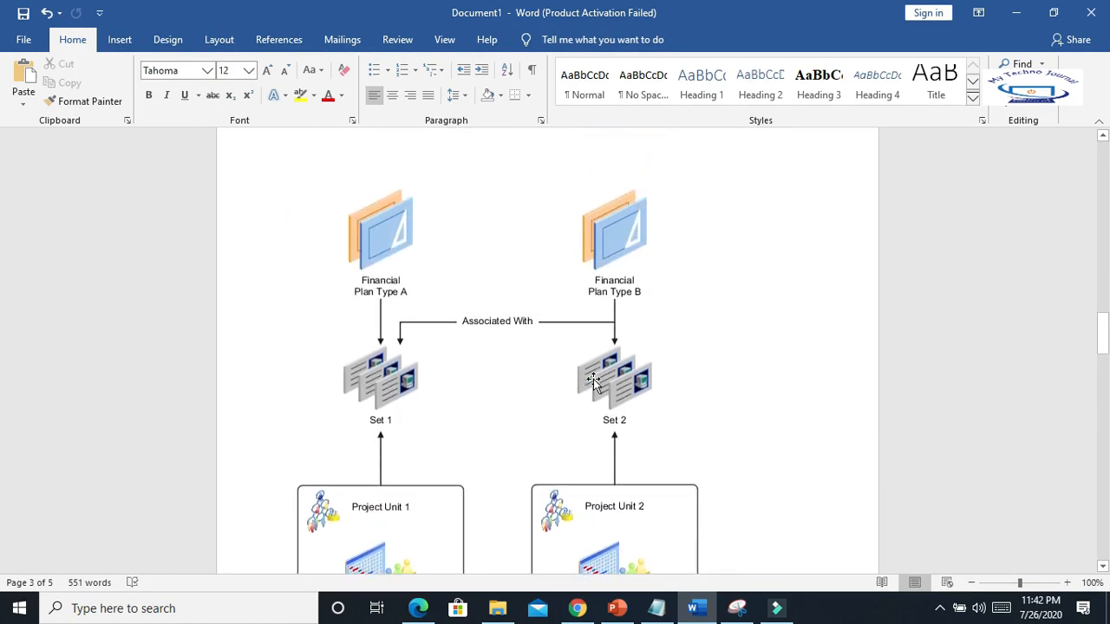
{"action": "scroll", "coordinate": [393, 214], "scroll_direction": "down", "scroll_amount": 1}
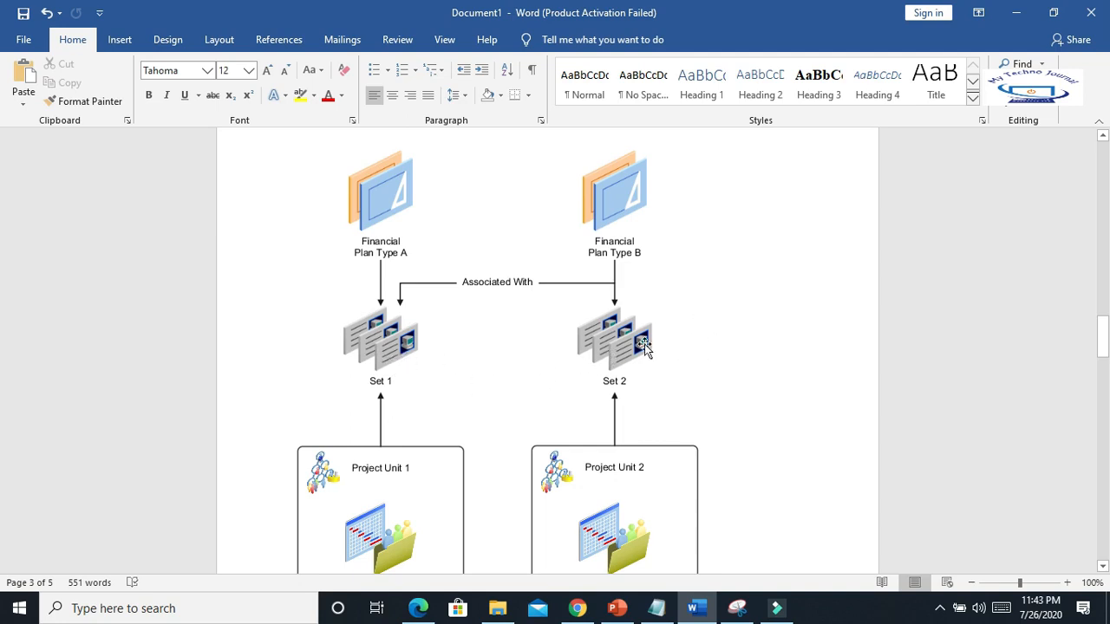
{"action": "scroll", "coordinate": [644, 345], "scroll_direction": "down", "scroll_amount": 1}
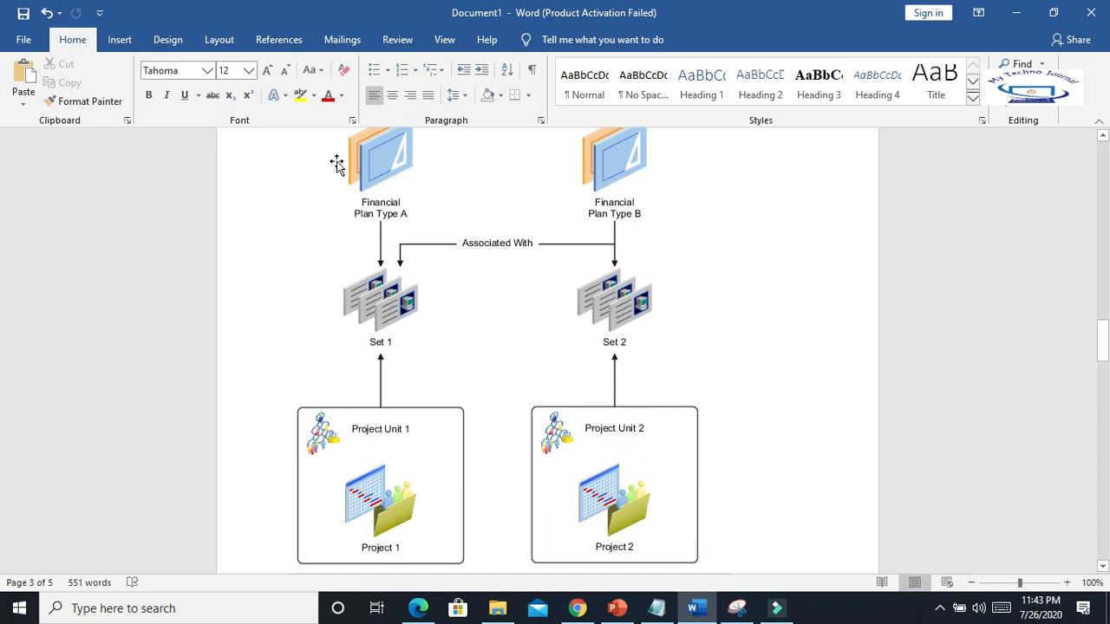
{"action": "left_click", "coordinate": [372, 162]}
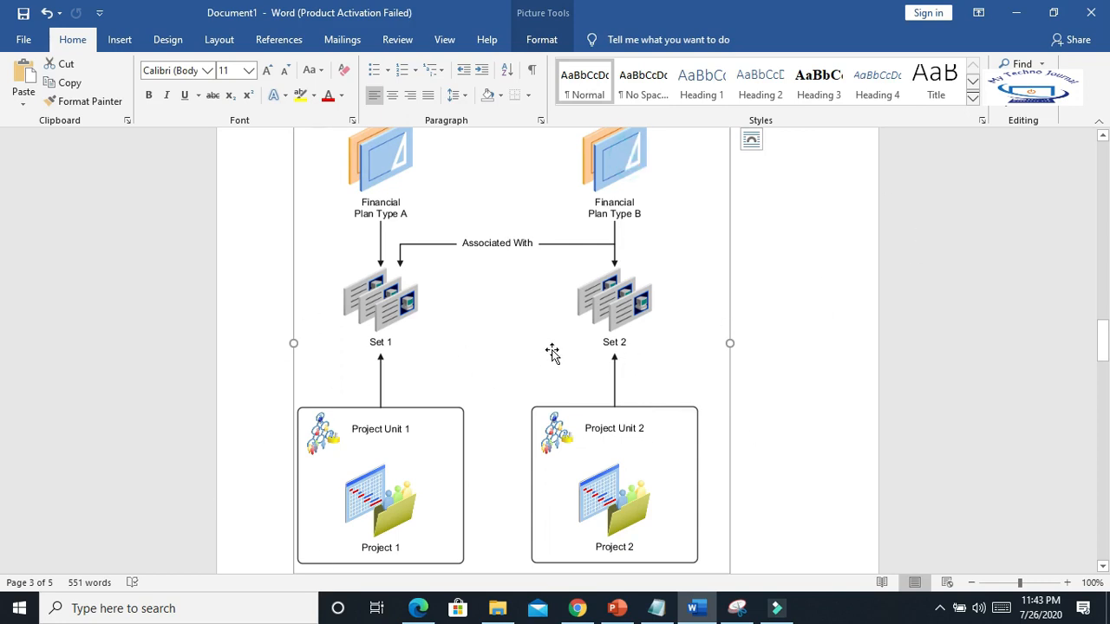
{"action": "scroll", "coordinate": [579, 358], "scroll_direction": "up", "scroll_amount": 2}
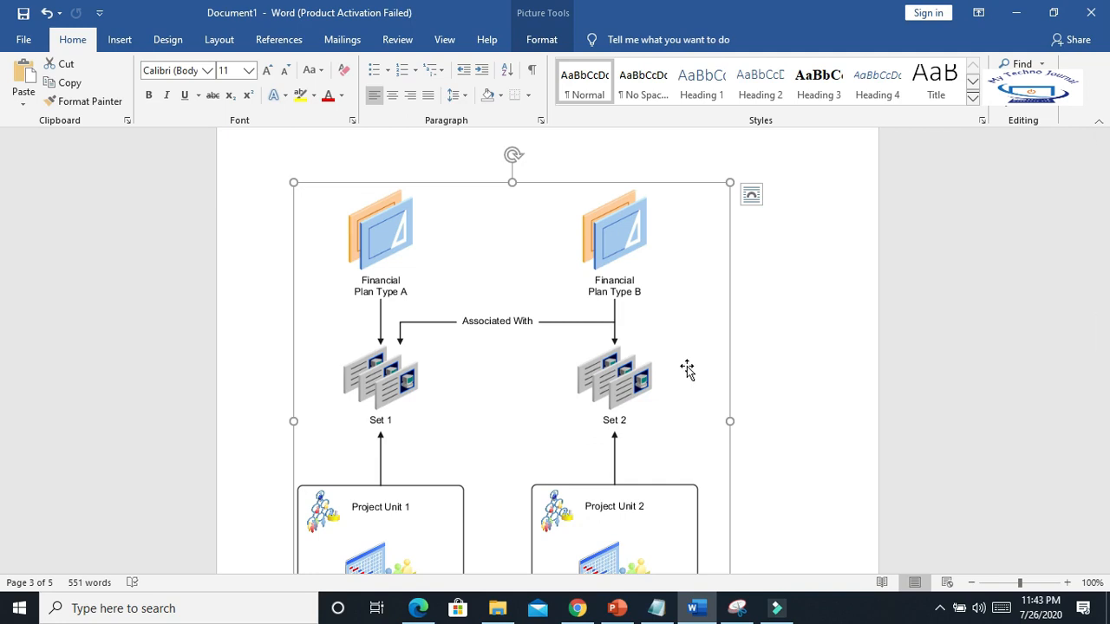
{"action": "scroll", "coordinate": [687, 369], "scroll_direction": "down", "scroll_amount": 2}
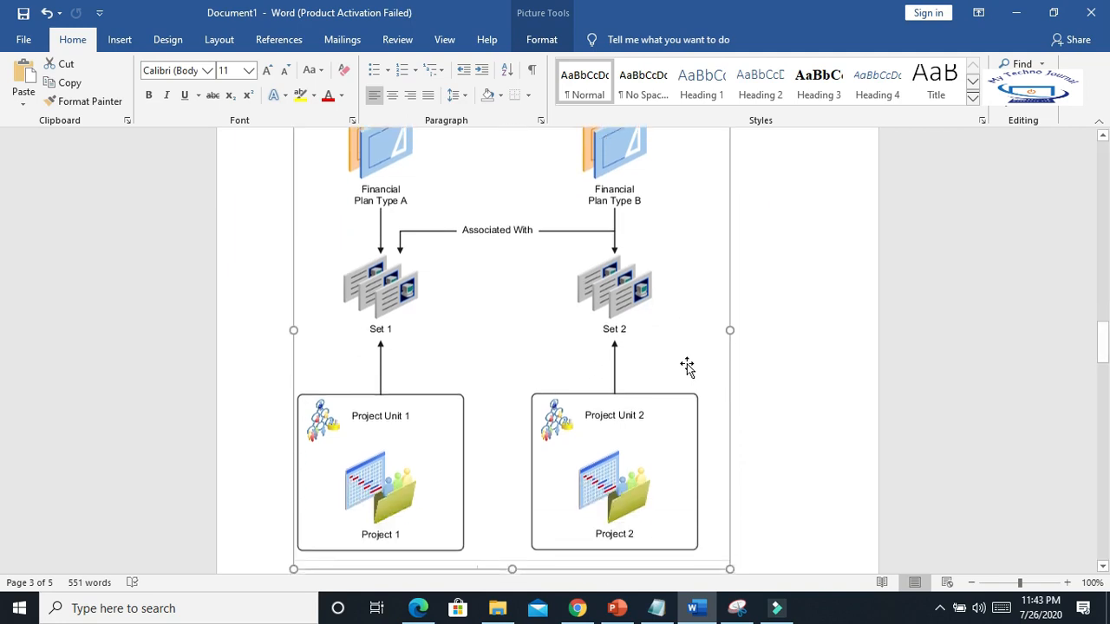
{"action": "scroll", "coordinate": [687, 368], "scroll_direction": "up", "scroll_amount": 3}
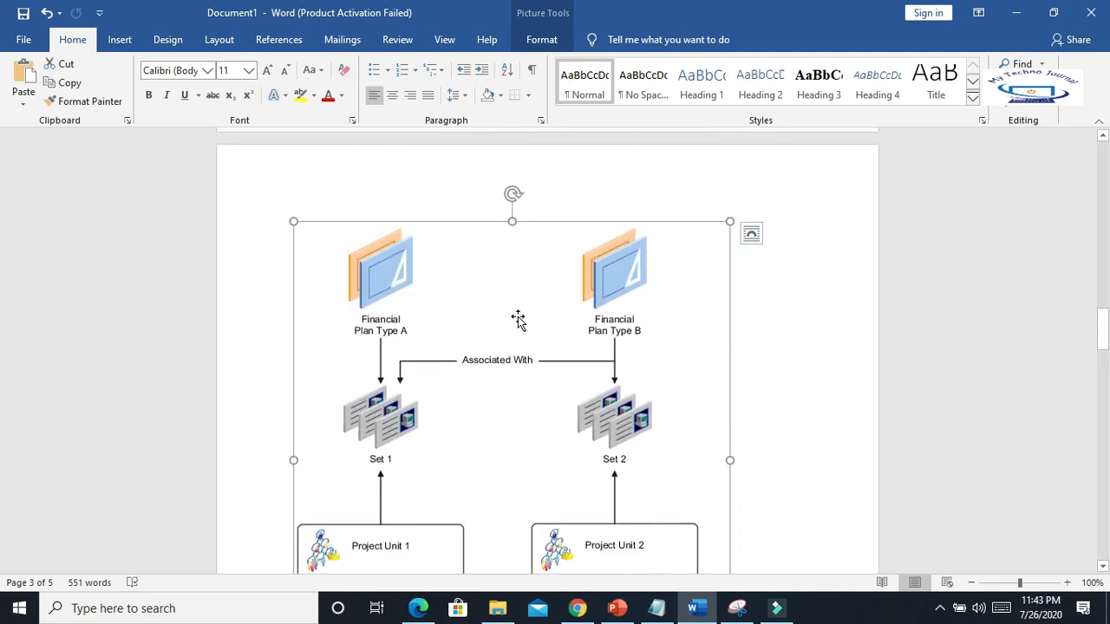
{"action": "scroll", "coordinate": [625, 337], "scroll_direction": "down", "scroll_amount": 3}
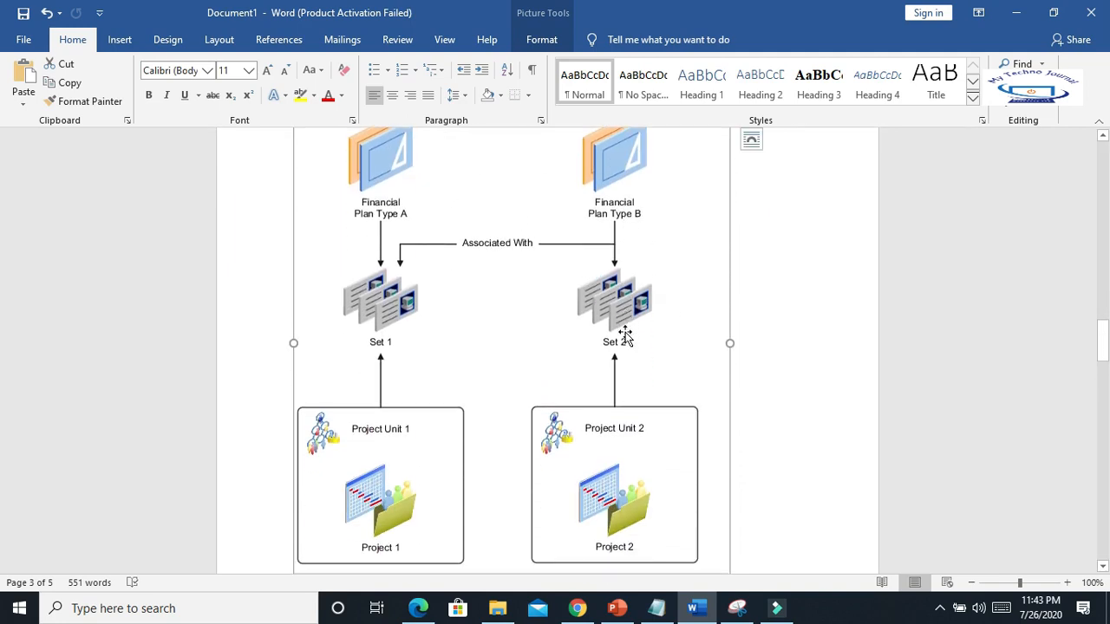
{"action": "scroll", "coordinate": [625, 336], "scroll_direction": "down", "scroll_amount": 9}
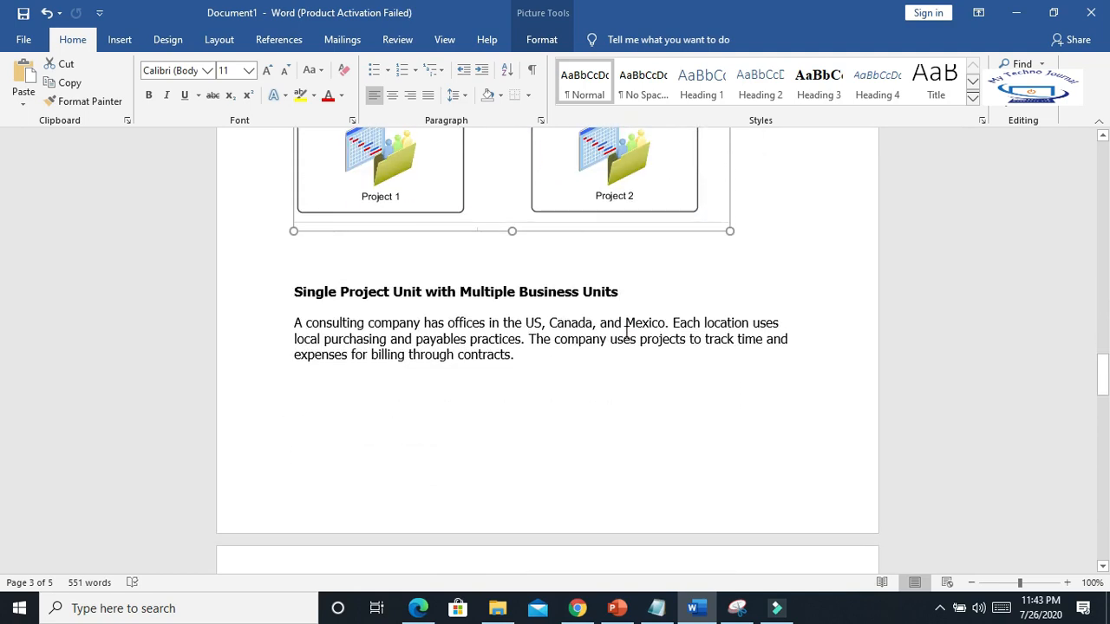
{"action": "scroll", "coordinate": [626, 330], "scroll_direction": "up", "scroll_amount": 11}
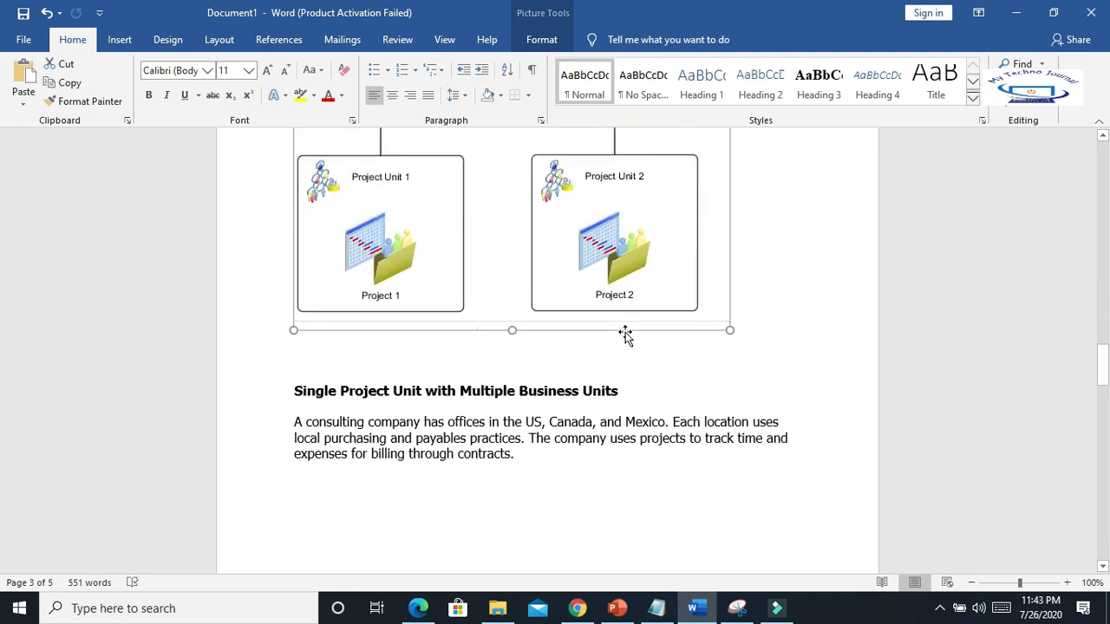
- Find the Single Project Unit with Multiple Business Units section and read its consulting company example
{"action": "scroll", "coordinate": [625, 336], "scroll_direction": "down", "scroll_amount": 11}
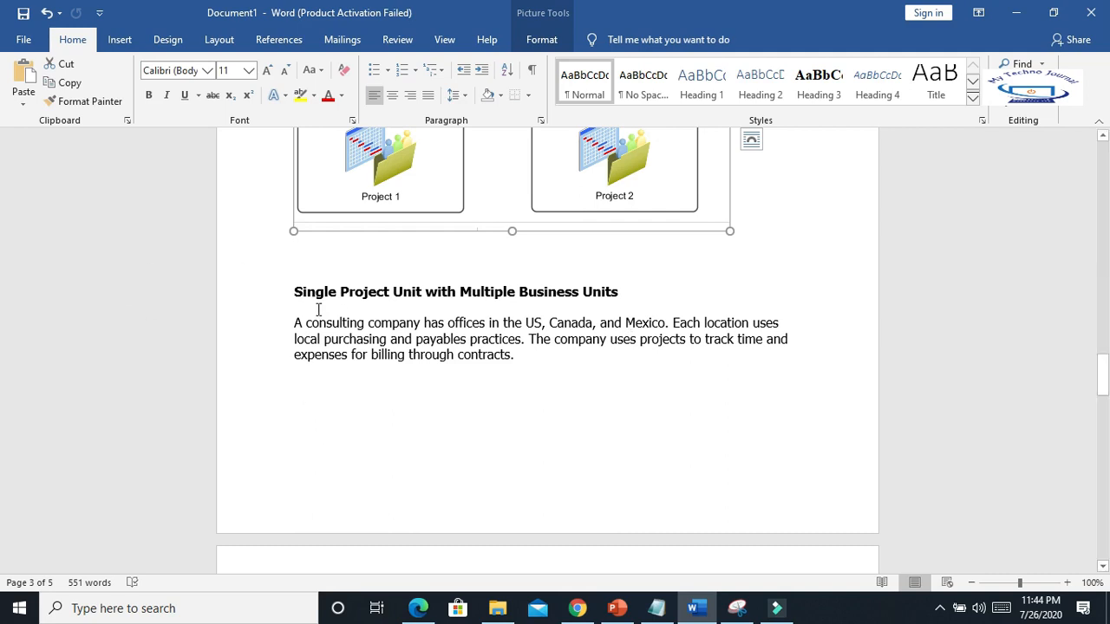
{"action": "left_click_drag", "start_coordinate": [293, 323], "coordinate": [788, 352]}
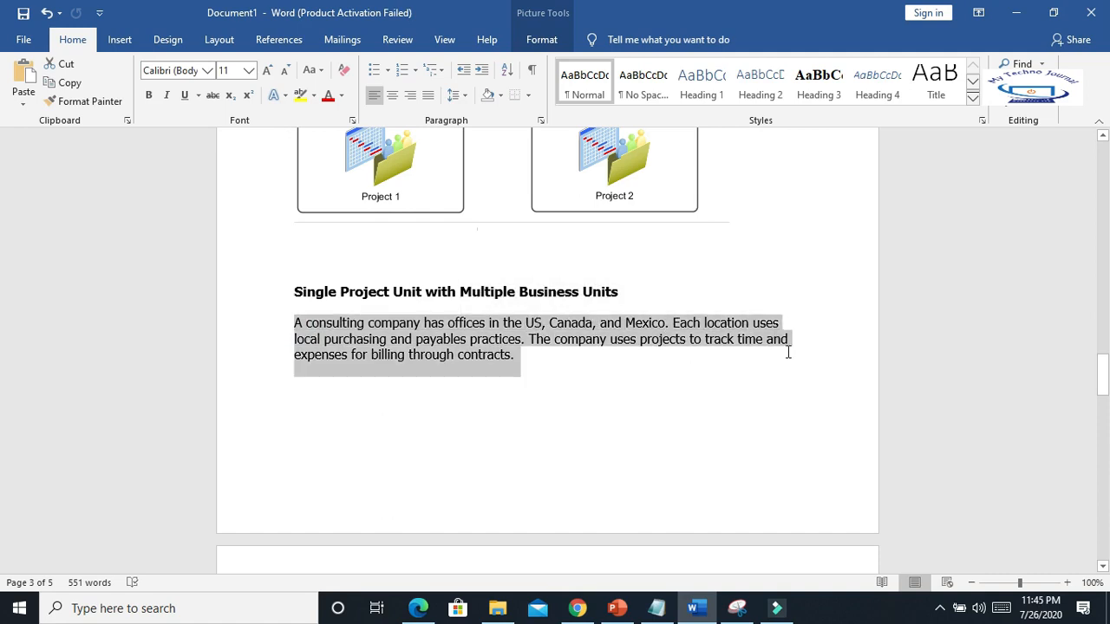
{"action": "left_click", "coordinate": [704, 433]}
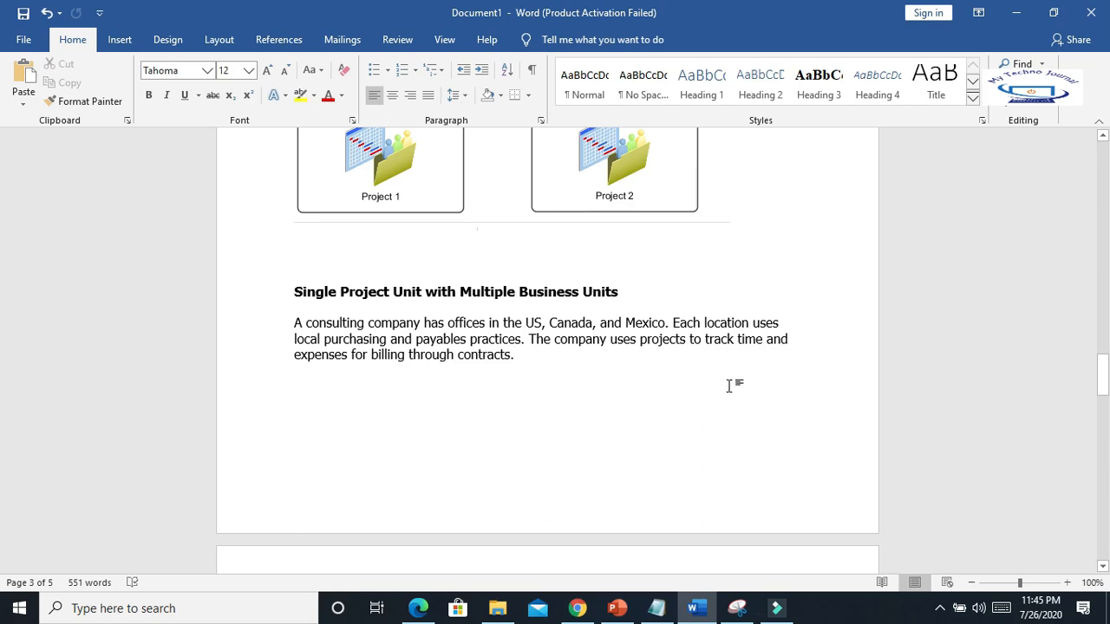
{"action": "left_click_drag", "start_coordinate": [295, 341], "coordinate": [659, 380]}
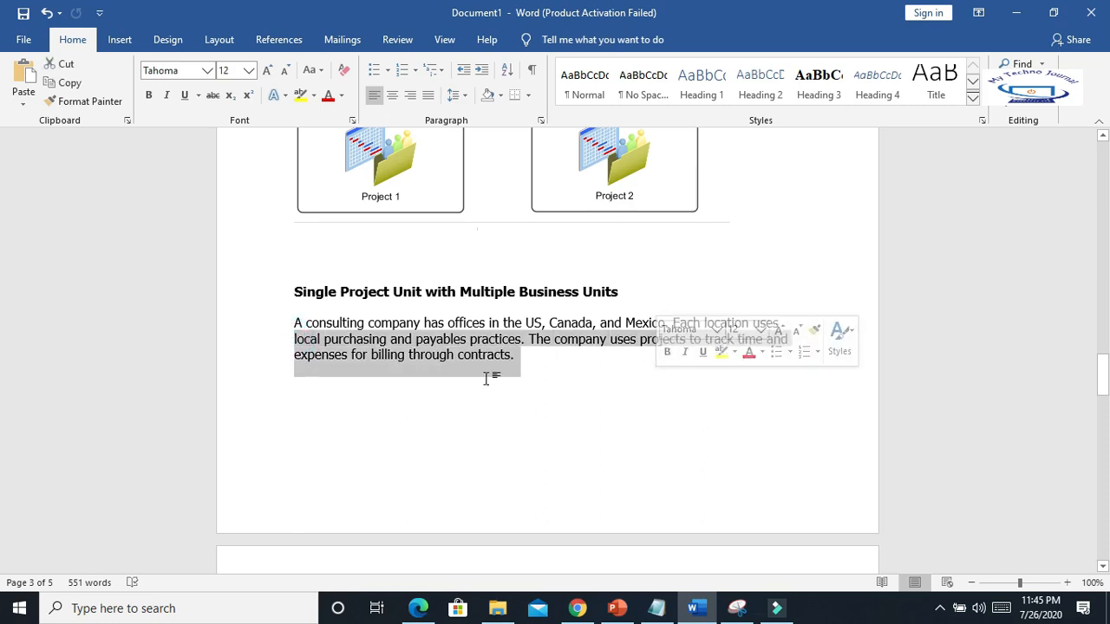
{"action": "left_click", "coordinate": [648, 402]}
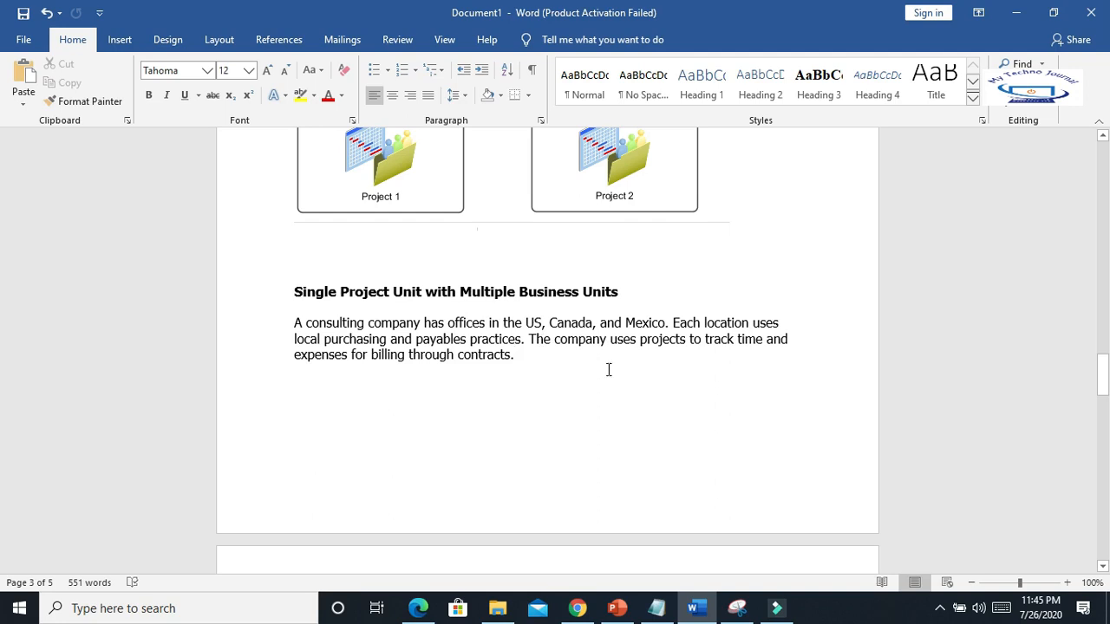
{"action": "left_click_drag", "start_coordinate": [292, 359], "coordinate": [527, 364]}
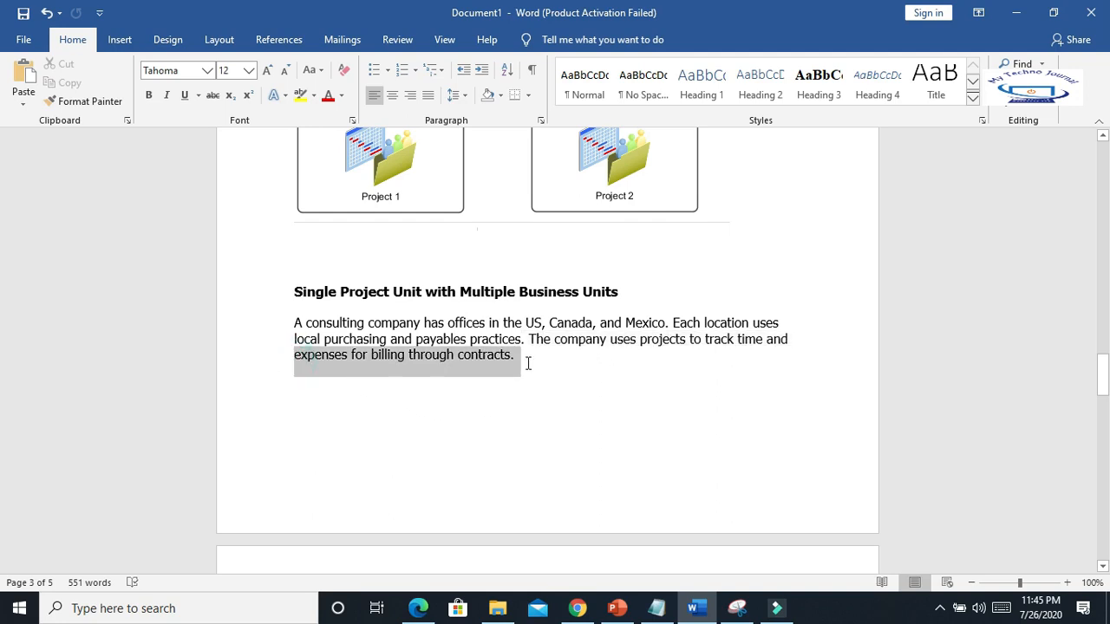
{"action": "left_click", "coordinate": [520, 413]}
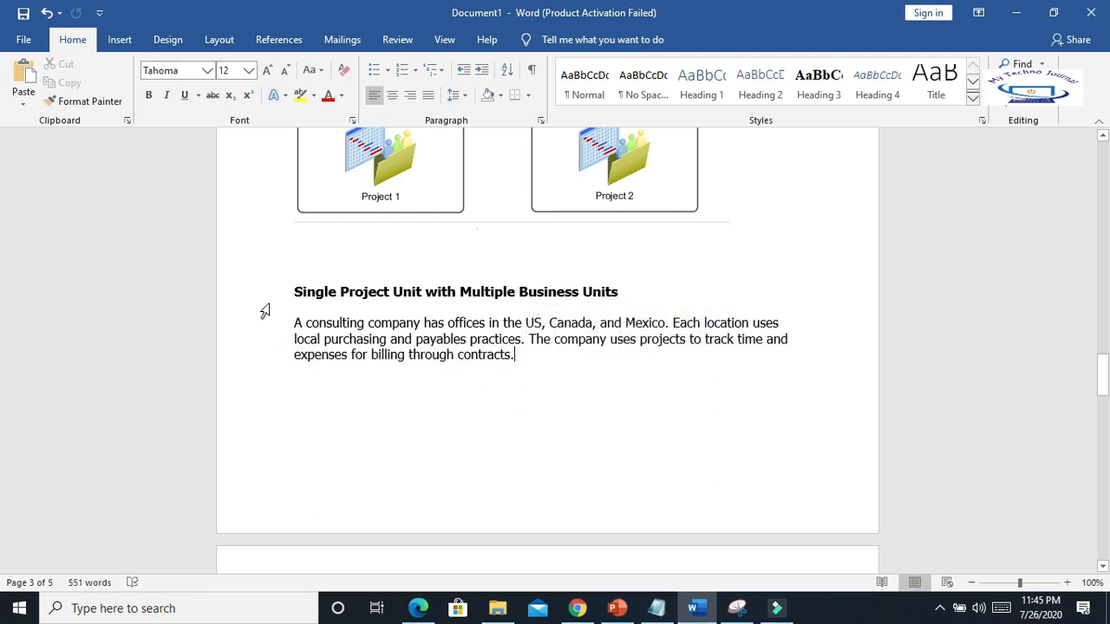
- Compare the single project unit and multiple business units in the section heading with the consulting company's description
{"action": "double_click", "coordinate": [308, 323]}
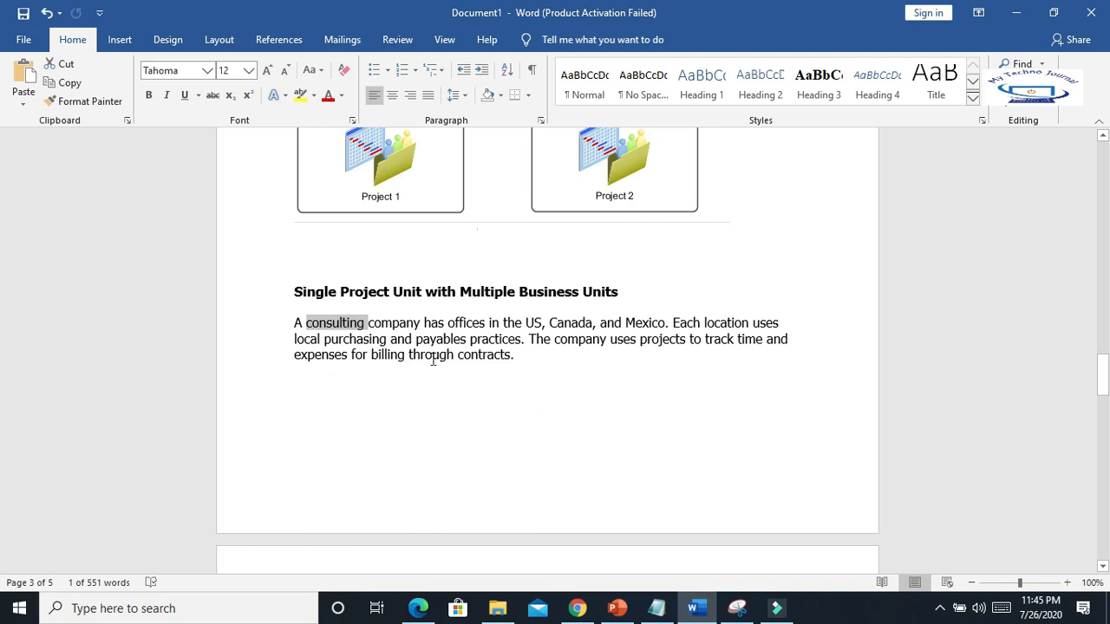
{"action": "left_click", "coordinate": [328, 330]}
{"action": "left_click_drag", "start_coordinate": [306, 323], "coordinate": [383, 330]}
{"action": "left_click", "coordinate": [296, 291]}
{"action": "left_click_drag", "start_coordinate": [358, 293], "coordinate": [416, 298]}
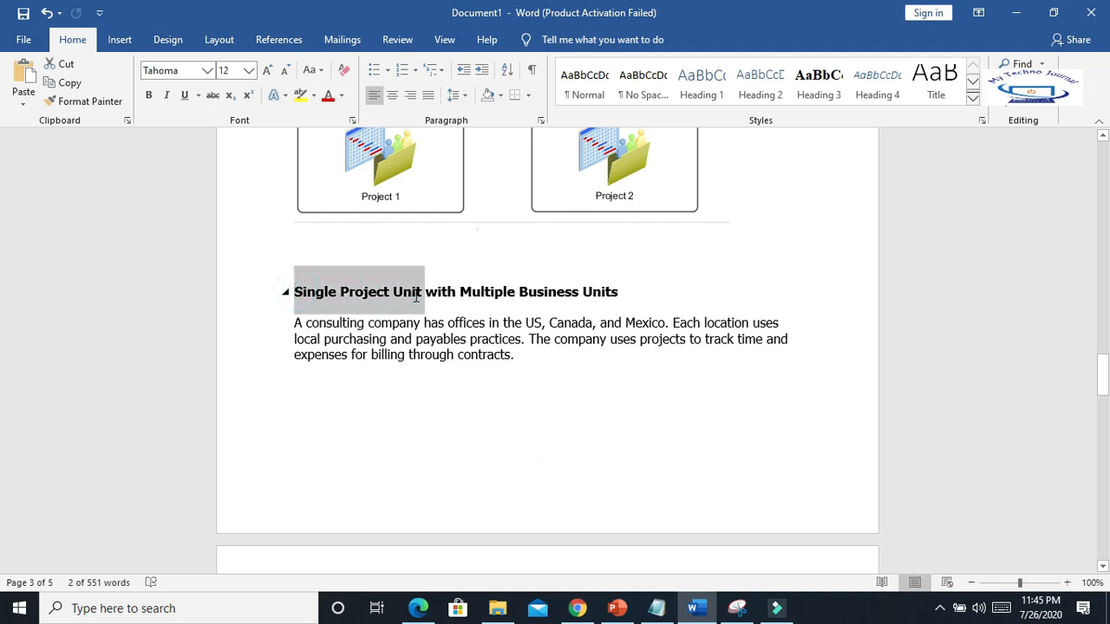
{"action": "left_click", "coordinate": [647, 431]}
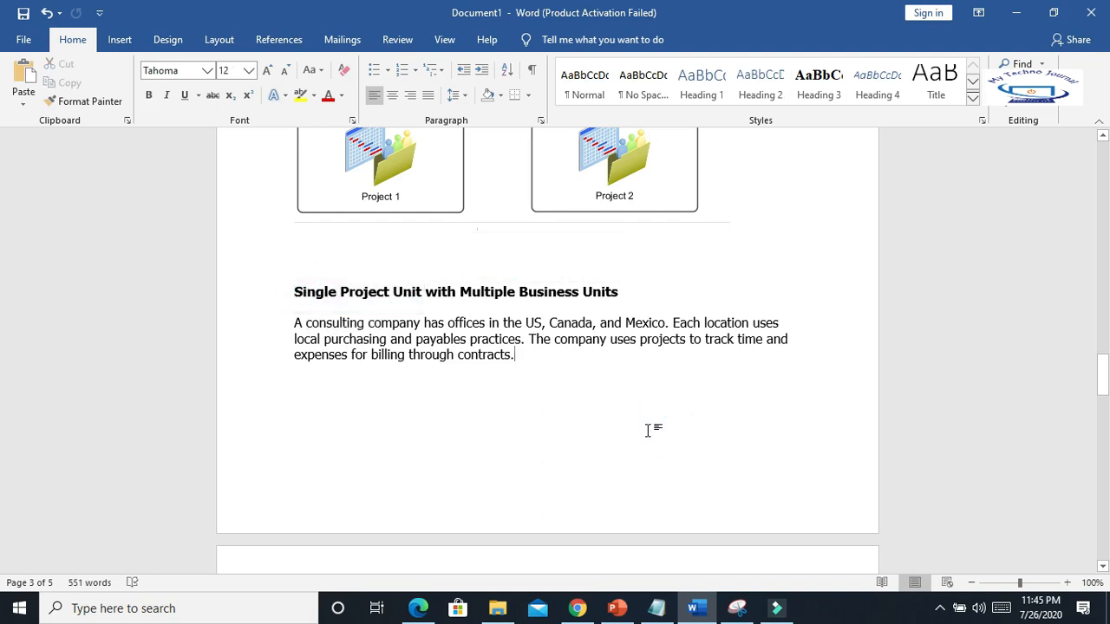
{"action": "left_click_drag", "start_coordinate": [461, 295], "coordinate": [628, 297]}
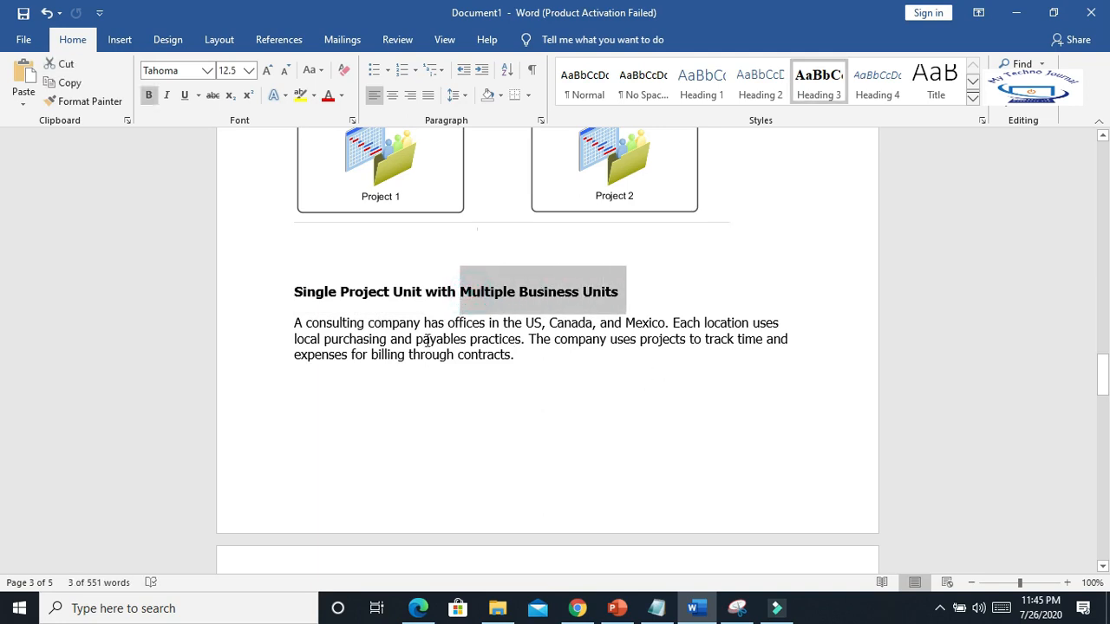
{"action": "left_click_drag", "start_coordinate": [312, 329], "coordinate": [457, 337]}
{"action": "left_click", "coordinate": [551, 382]}
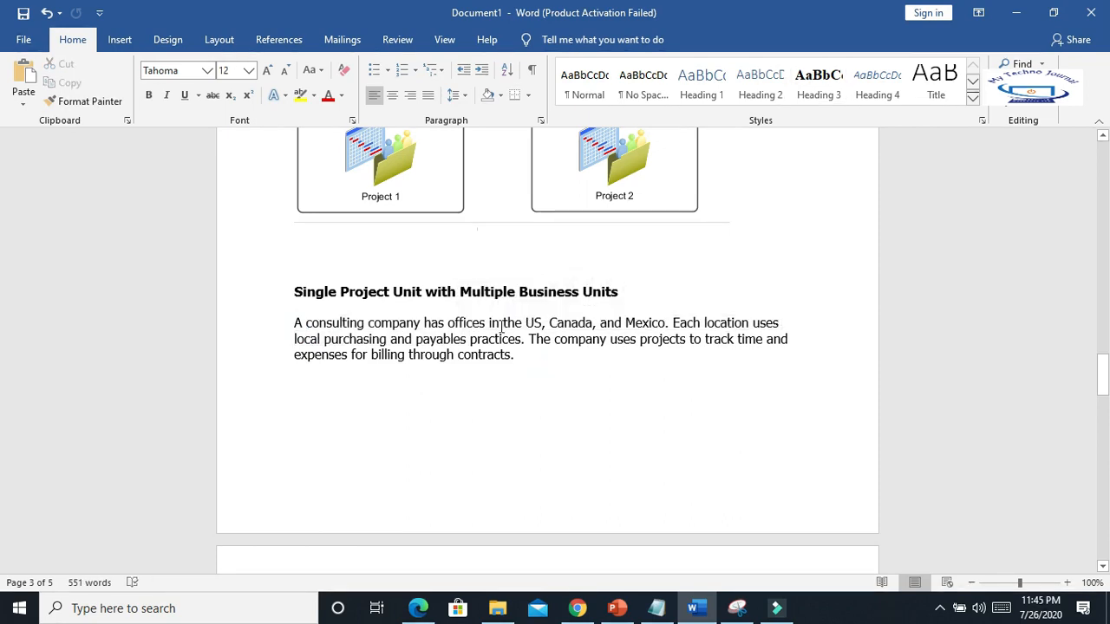
- Relate the US, Canada and Mexico offices to the single project unit and multiple business units named in the heading
{"action": "left_click_drag", "start_coordinate": [525, 322], "coordinate": [670, 323]}
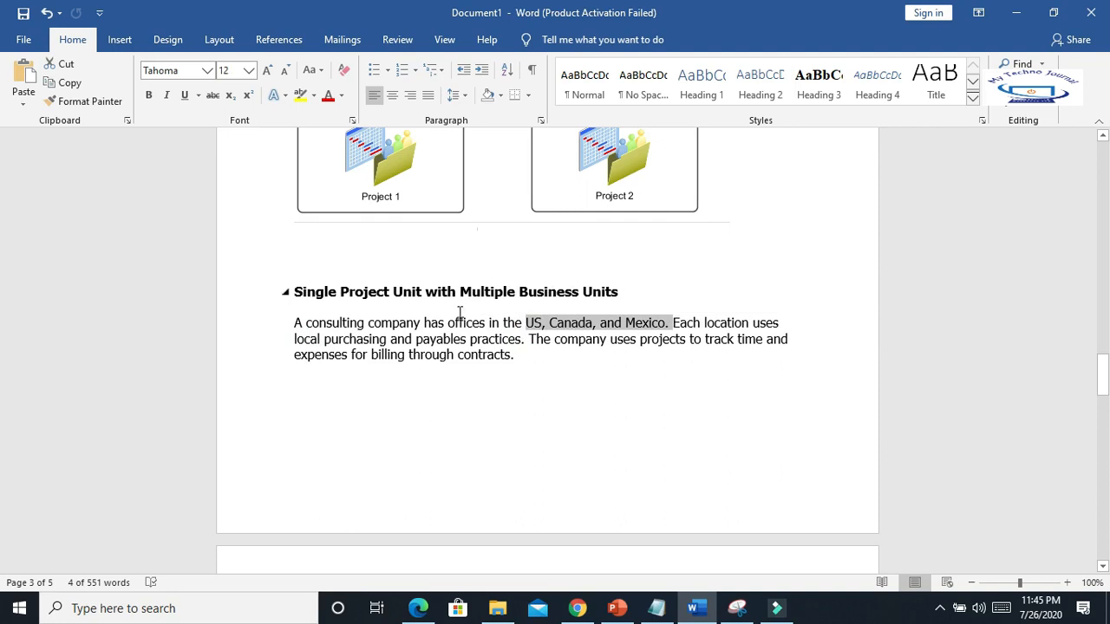
{"action": "left_click_drag", "start_coordinate": [460, 292], "coordinate": [625, 291]}
{"action": "left_click", "coordinate": [609, 378]}
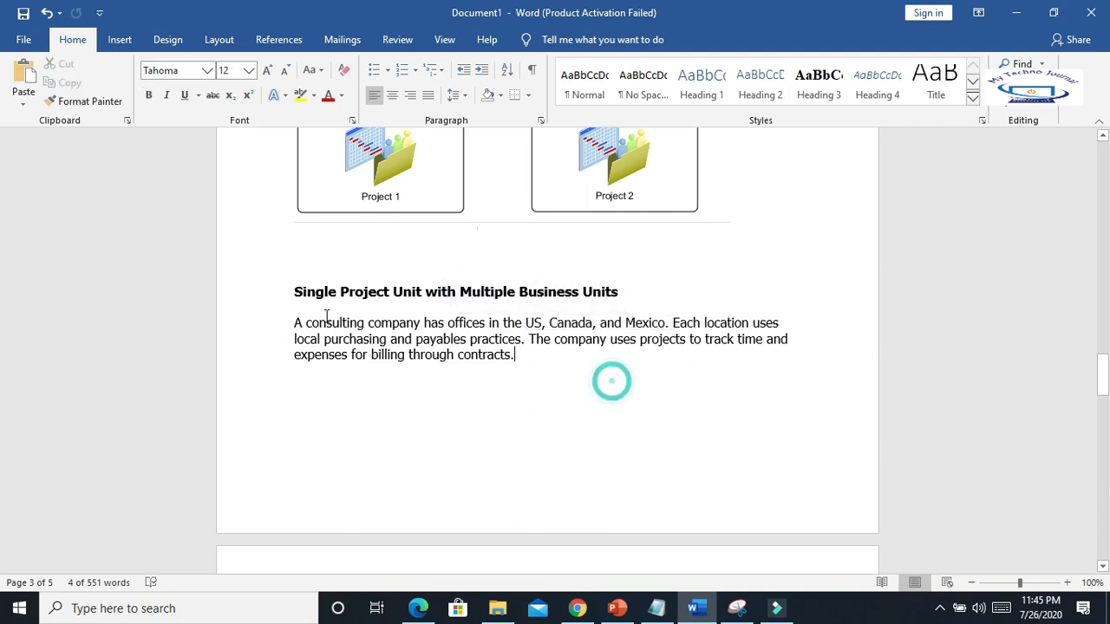
{"action": "left_click", "coordinate": [329, 291]}
{"action": "left_click_drag", "start_coordinate": [455, 274], "coordinate": [420, 296]}
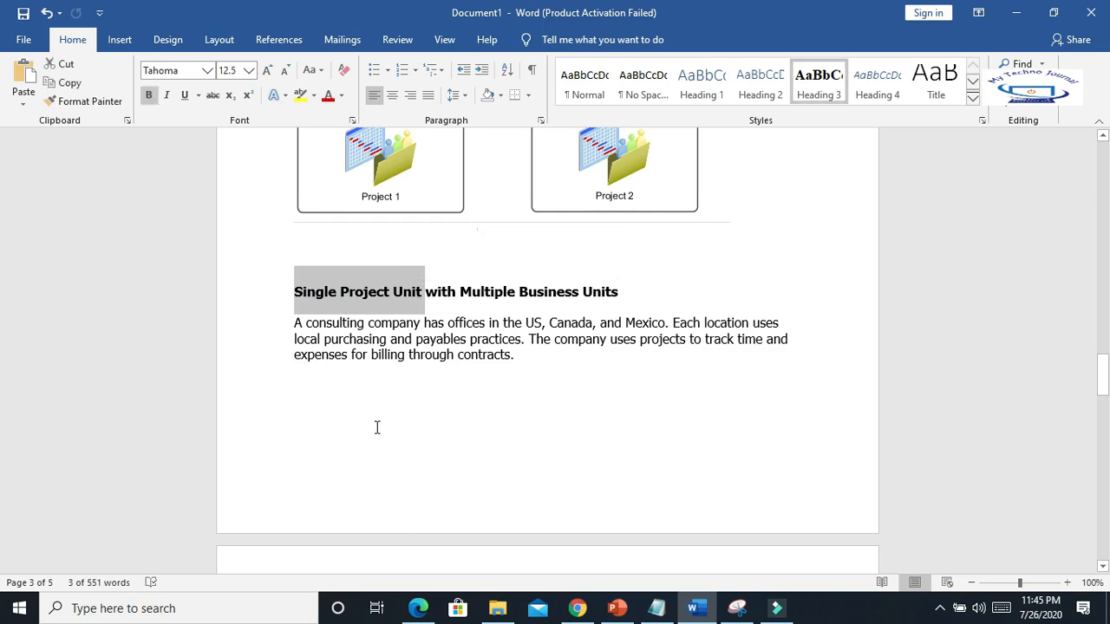
{"action": "left_click_drag", "start_coordinate": [465, 297], "coordinate": [630, 303]}
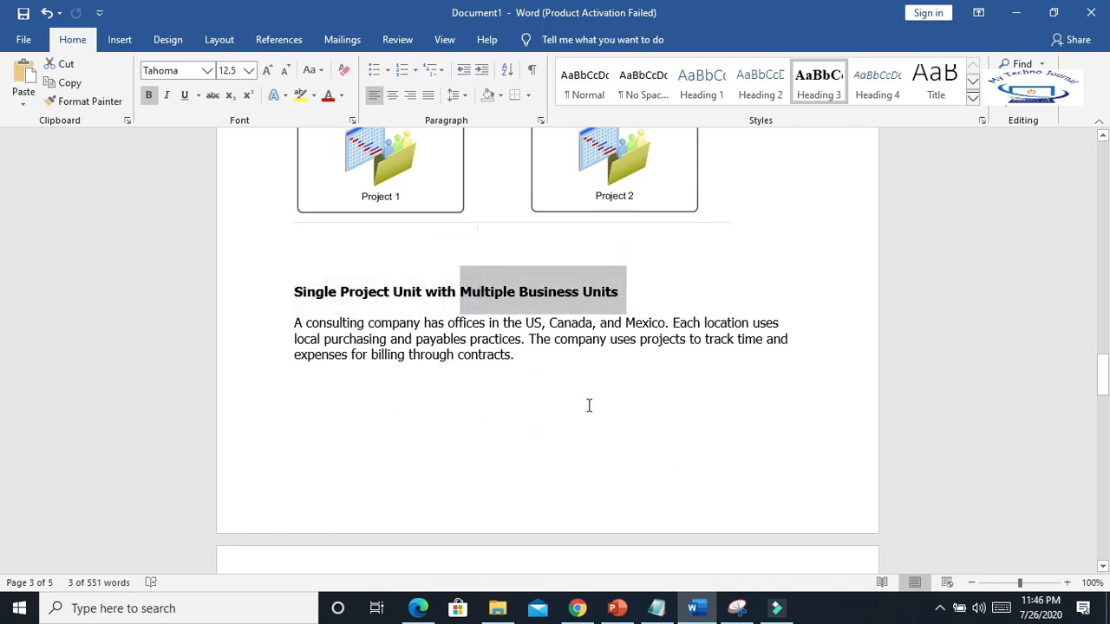
- Examine the diagram linking the Canada, Mexico and US business units to the Enterprise project unit
{"action": "scroll", "coordinate": [587, 406], "scroll_direction": "down", "scroll_amount": 5}
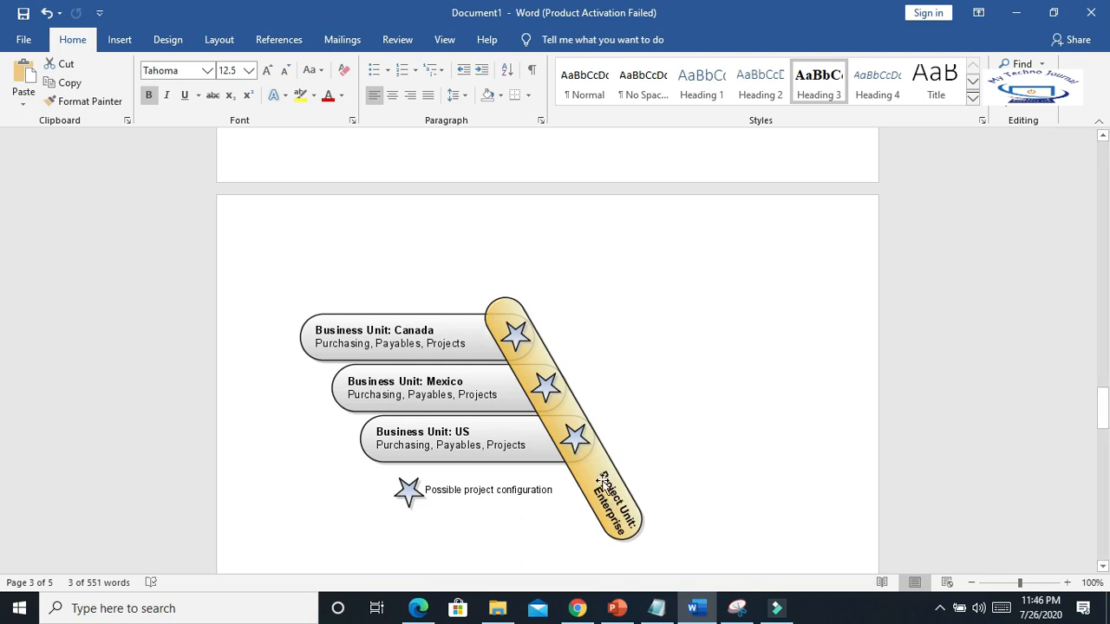
{"action": "scroll", "coordinate": [601, 482], "scroll_direction": "up", "scroll_amount": 5}
{"action": "scroll", "coordinate": [601, 483], "scroll_direction": "down", "scroll_amount": 6}
{"action": "scroll", "coordinate": [604, 487], "scroll_direction": "down", "scroll_amount": 3}
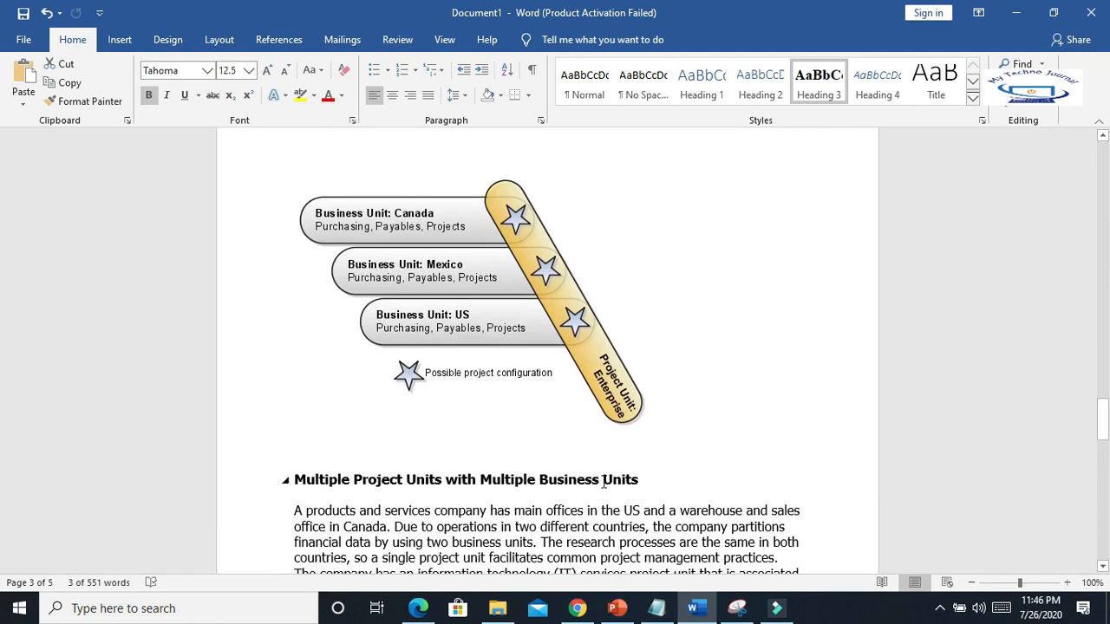
{"action": "scroll", "coordinate": [603, 485], "scroll_direction": "up", "scroll_amount": 5}
{"action": "scroll", "coordinate": [604, 484], "scroll_direction": "down", "scroll_amount": 2}
{"action": "scroll", "coordinate": [603, 483], "scroll_direction": "down", "scroll_amount": 5}
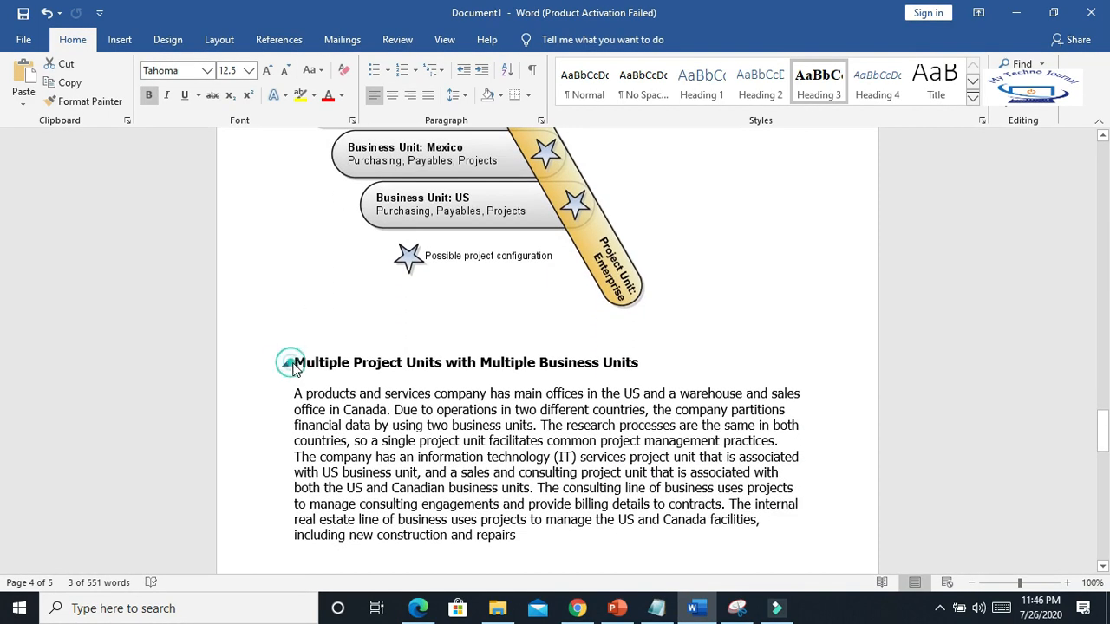
{"action": "left_click", "coordinate": [285, 363]}
{"action": "left_click", "coordinate": [562, 418]}
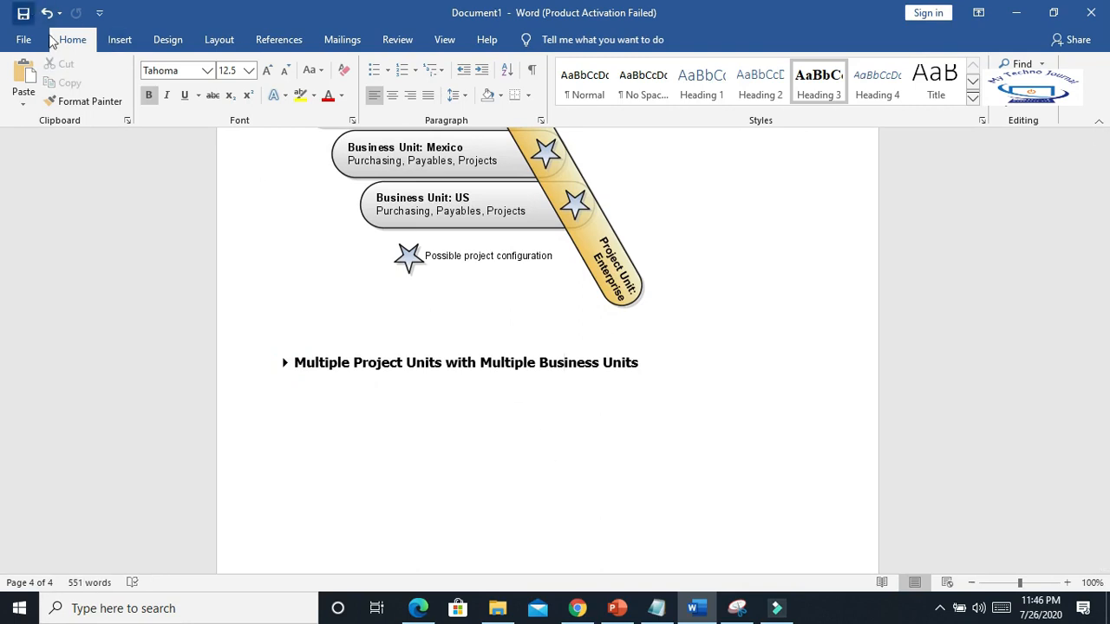
{"action": "left_click", "coordinate": [44, 12]}
- Read the products and services company example under Multiple Project Units with Multiple Business Units, noting its offices and business units
{"action": "scroll", "coordinate": [502, 352], "scroll_direction": "down", "scroll_amount": 7}
{"action": "scroll", "coordinate": [502, 352], "scroll_direction": "up", "scroll_amount": 7}
{"action": "scroll", "coordinate": [502, 352], "scroll_direction": "down", "scroll_amount": 7}
{"action": "scroll", "coordinate": [502, 347], "scroll_direction": "down", "scroll_amount": 2}
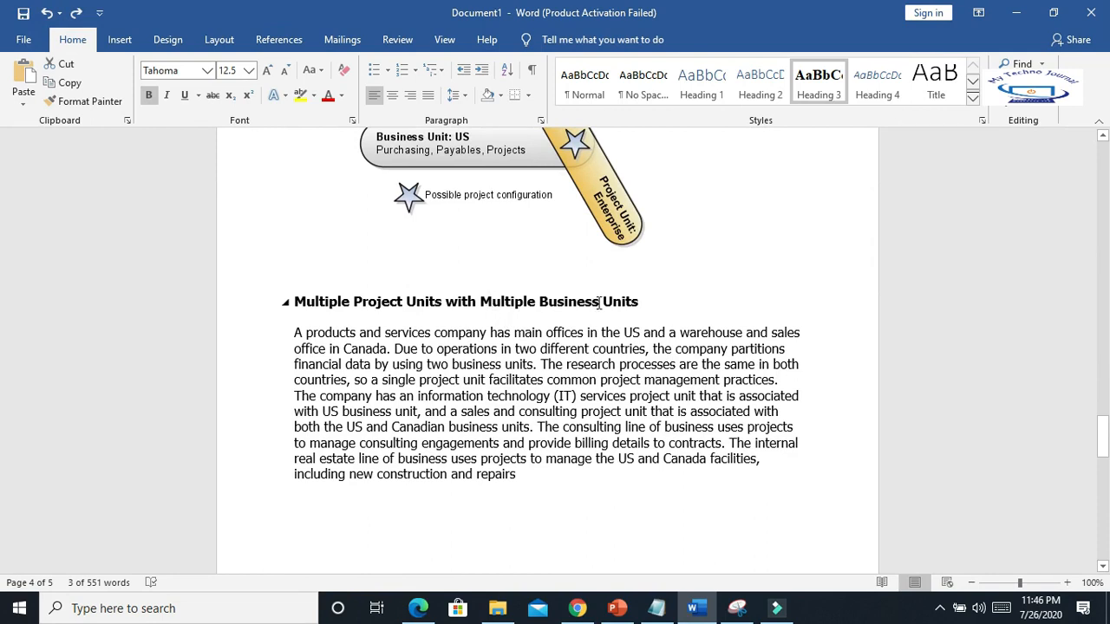
{"action": "left_click_drag", "start_coordinate": [295, 333], "coordinate": [636, 335]}
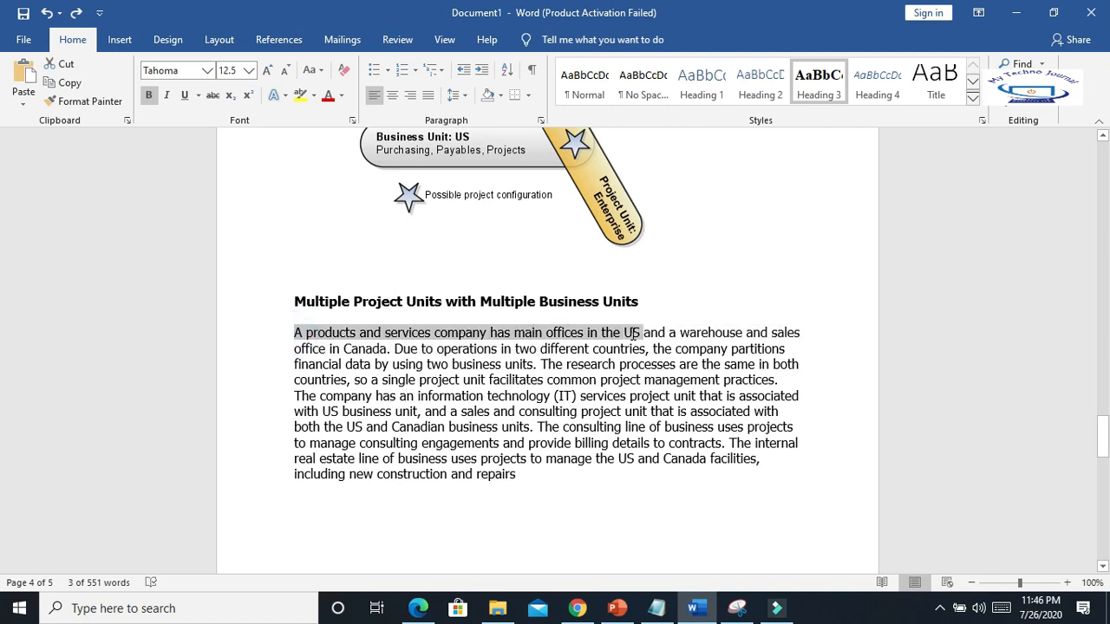
{"action": "left_click", "coordinate": [685, 336]}
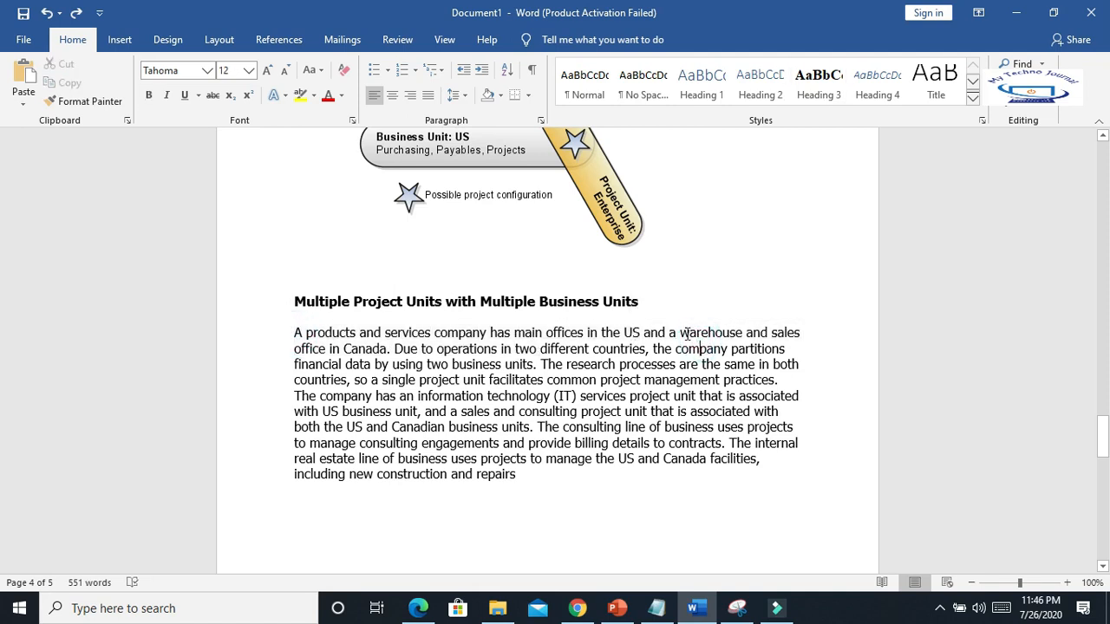
{"action": "left_click_drag", "start_coordinate": [685, 336], "coordinate": [423, 338]}
{"action": "left_click", "coordinate": [525, 397]}
{"action": "left_click_drag", "start_coordinate": [378, 365], "coordinate": [532, 365]}
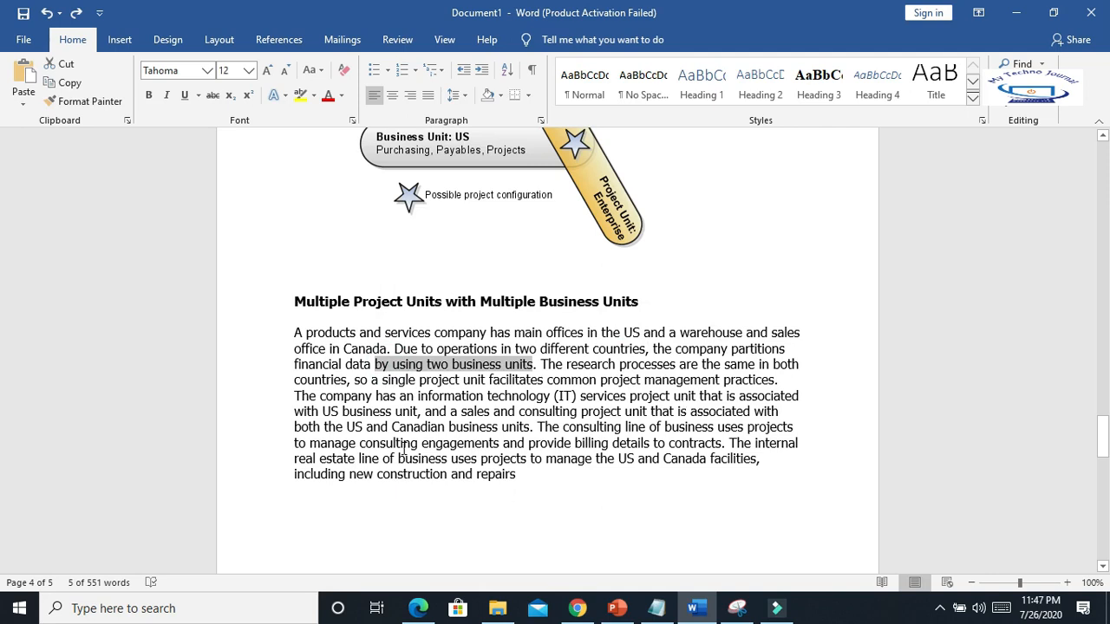
- Examine the diagram mapping the US and Canada business units to the Enterprise, Research, Consulting, Real Estate and IT Services project units
{"action": "scroll", "coordinate": [562, 403], "scroll_direction": "up", "scroll_amount": 3}
{"action": "scroll", "coordinate": [562, 403], "scroll_direction": "down", "scroll_amount": 3}
{"action": "scroll", "coordinate": [562, 403], "scroll_direction": "up", "scroll_amount": 2}
{"action": "scroll", "coordinate": [562, 404], "scroll_direction": "down", "scroll_amount": 5}
{"action": "scroll", "coordinate": [561, 406], "scroll_direction": "down", "scroll_amount": 10}
{"action": "scroll", "coordinate": [560, 404], "scroll_direction": "up", "scroll_amount": 3}
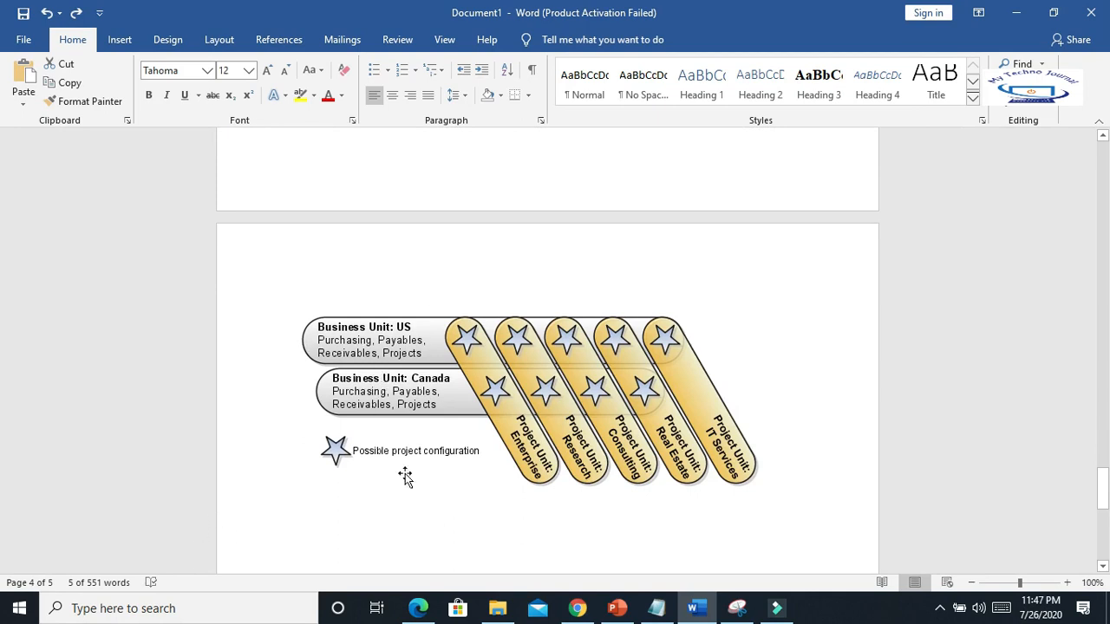
{"action": "scroll", "coordinate": [471, 454], "scroll_direction": "down", "scroll_amount": 5}
{"action": "scroll", "coordinate": [470, 455], "scroll_direction": "up", "scroll_amount": 3}
{"action": "scroll", "coordinate": [470, 455], "scroll_direction": "up", "scroll_amount": 3}
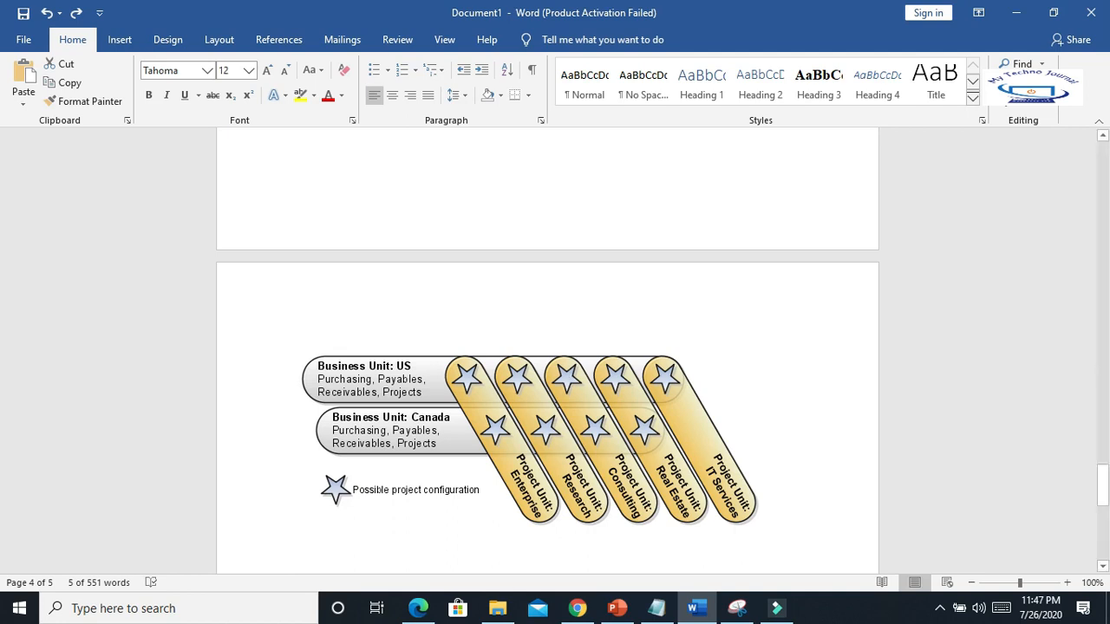
- Switch to the Manage Project Units: Set Assignments page in Chrome
{"action": "left_click", "coordinate": [579, 610]}
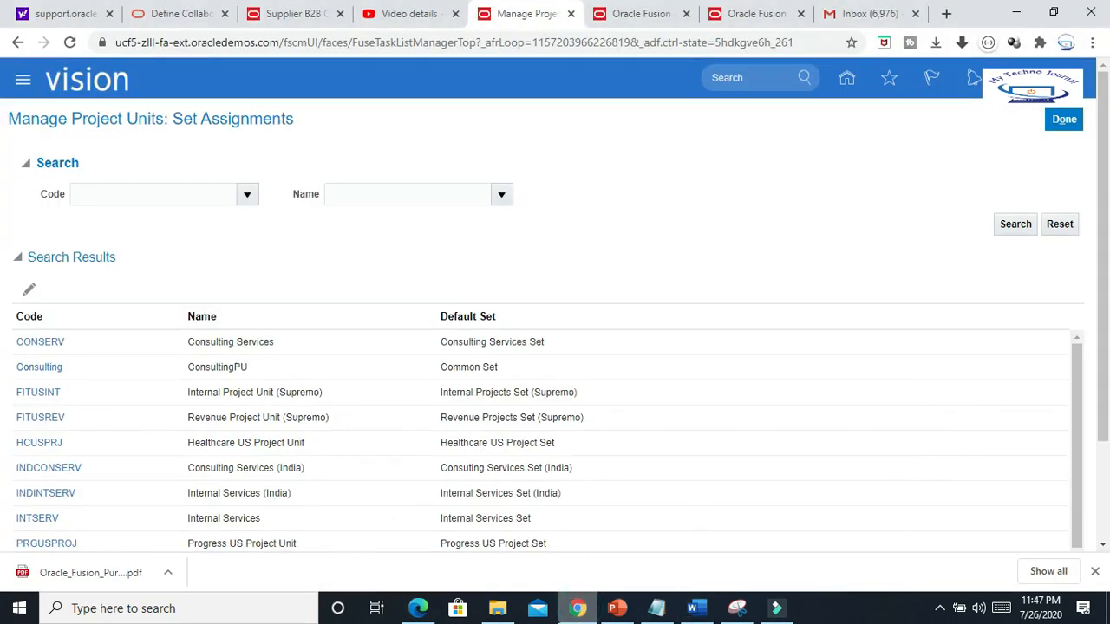